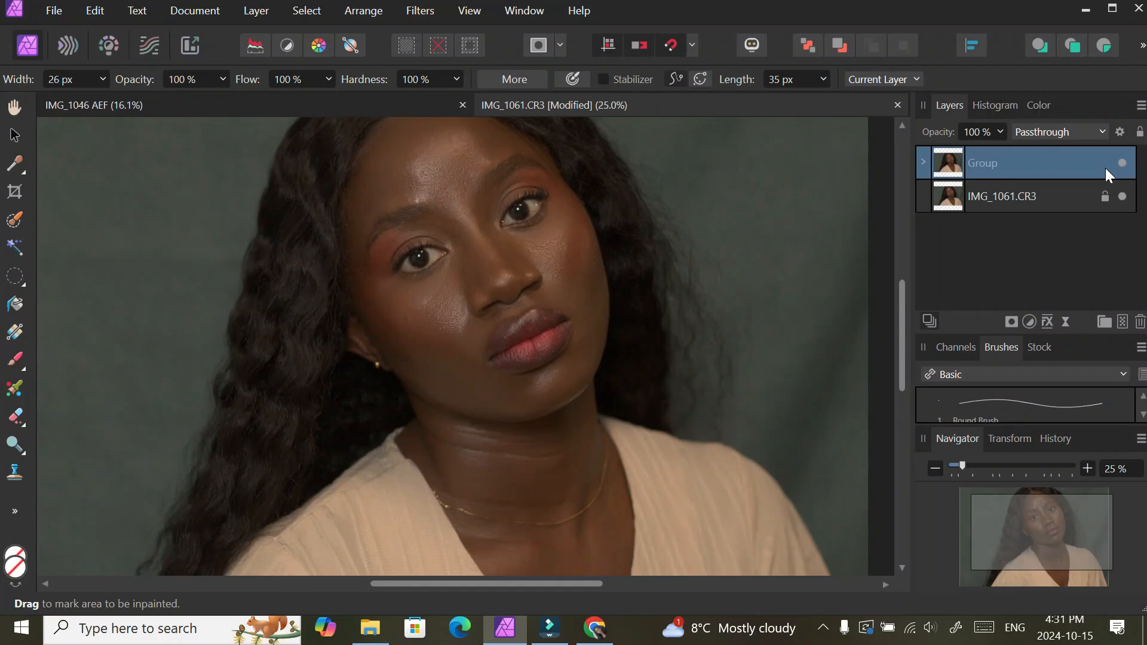
Add a Curves adjustment above the group and move its white point to X 0.241, Y 1 to brighten the portrait.
{"action": "left_click", "coordinate": [1029, 321]}
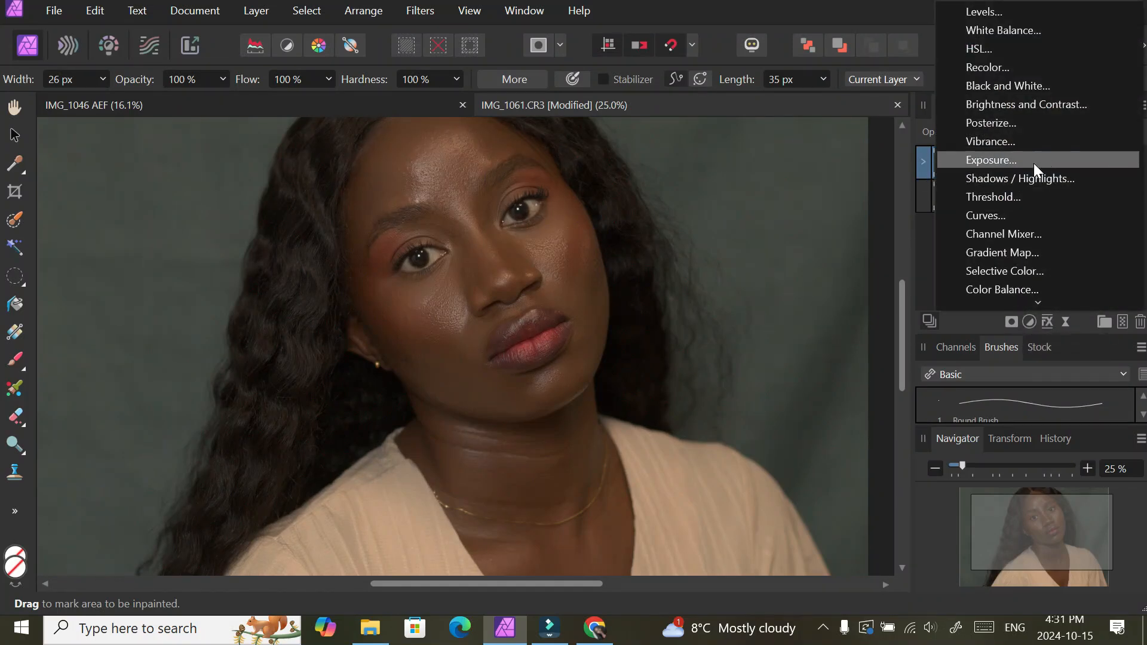
{"action": "left_click", "coordinate": [1019, 214]}
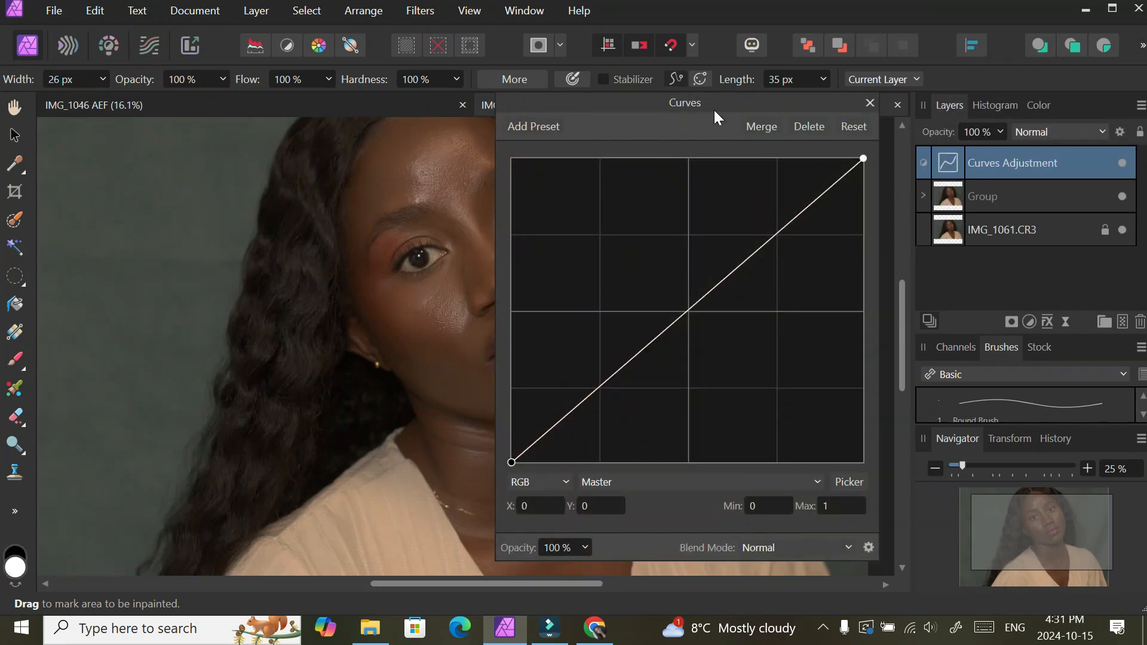
{"action": "left_click_drag", "start_coordinate": [714, 110], "coordinate": [928, 66]}
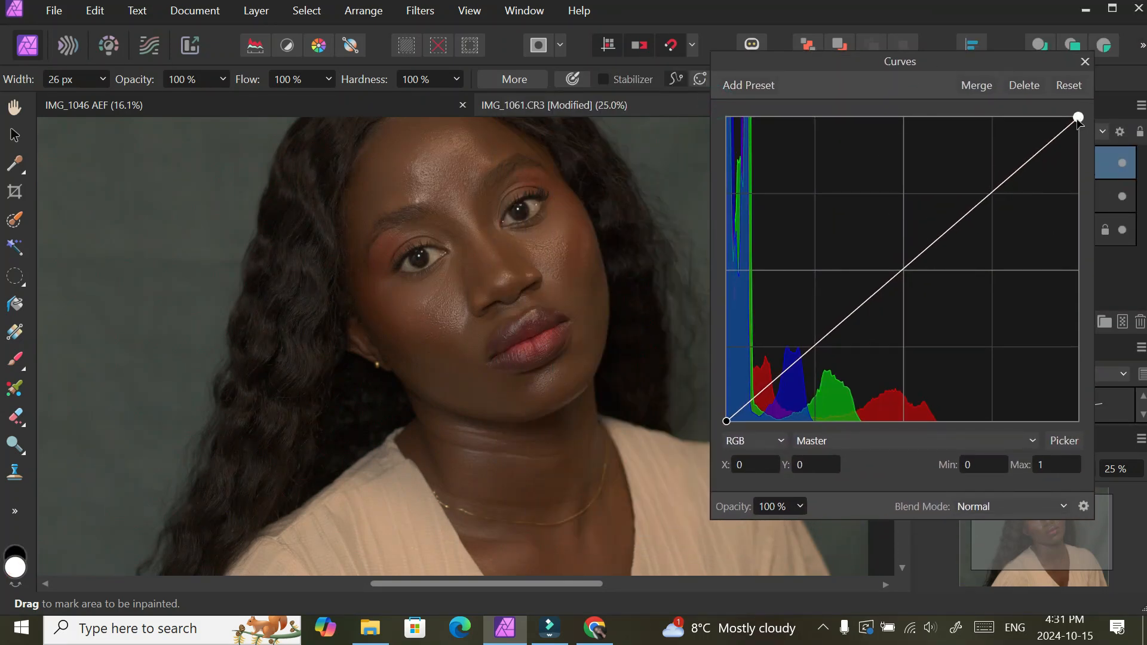
{"action": "left_click_drag", "start_coordinate": [1077, 120], "coordinate": [853, 118]}
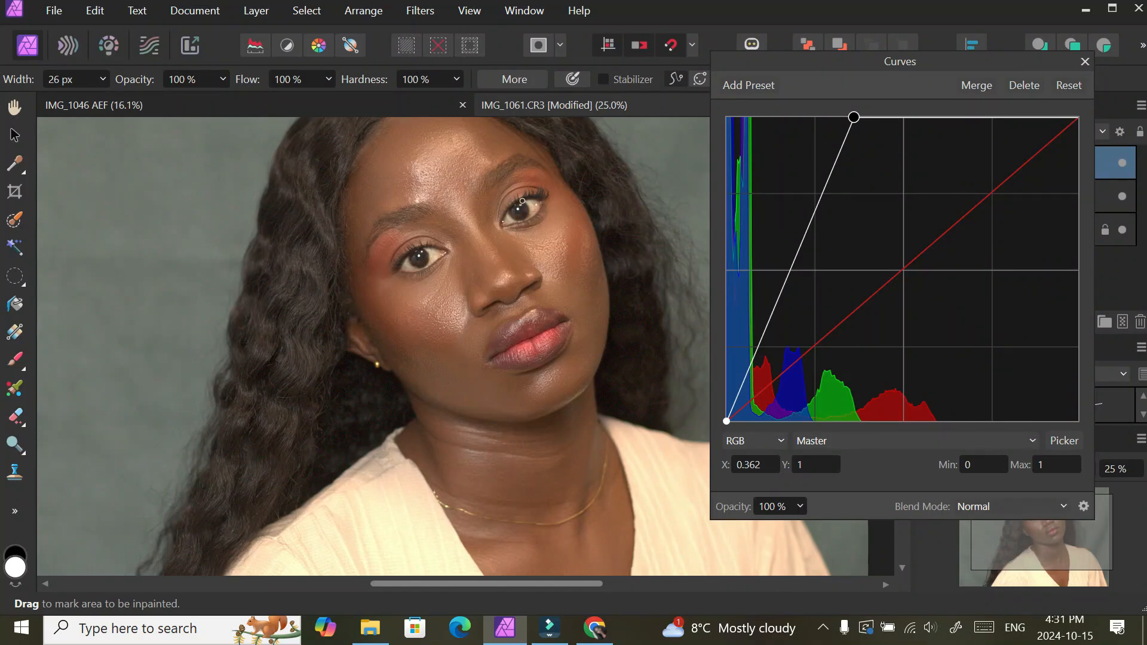
{"action": "left_click_drag", "start_coordinate": [855, 118], "coordinate": [1103, 117]}
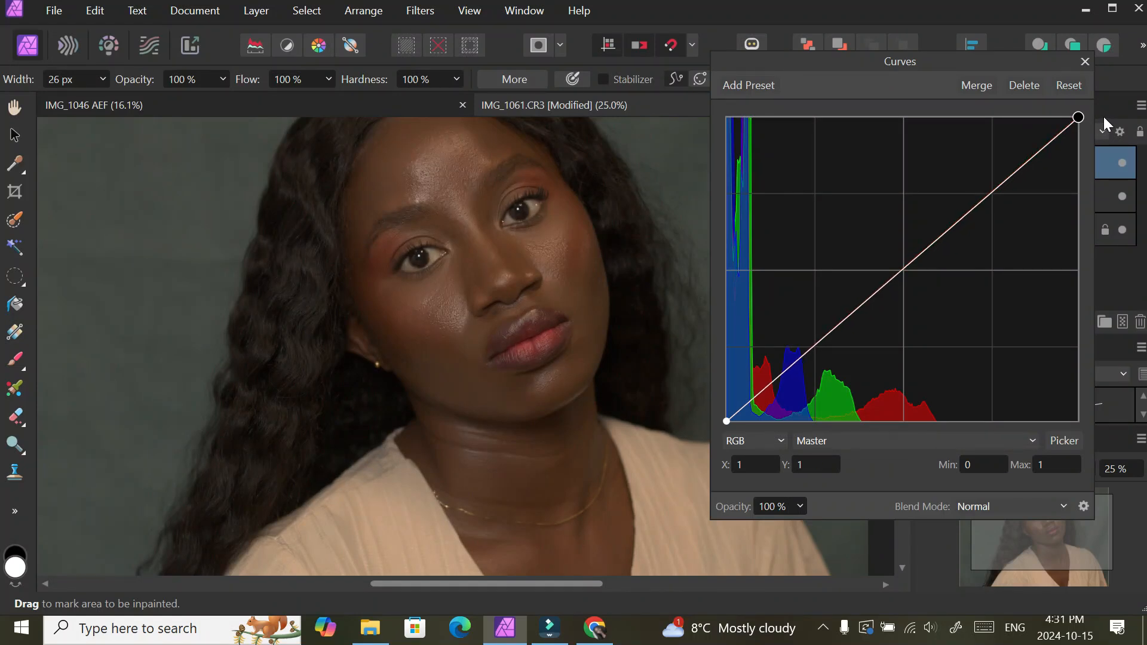
{"action": "left_click_drag", "start_coordinate": [1103, 117], "coordinate": [812, 117]}
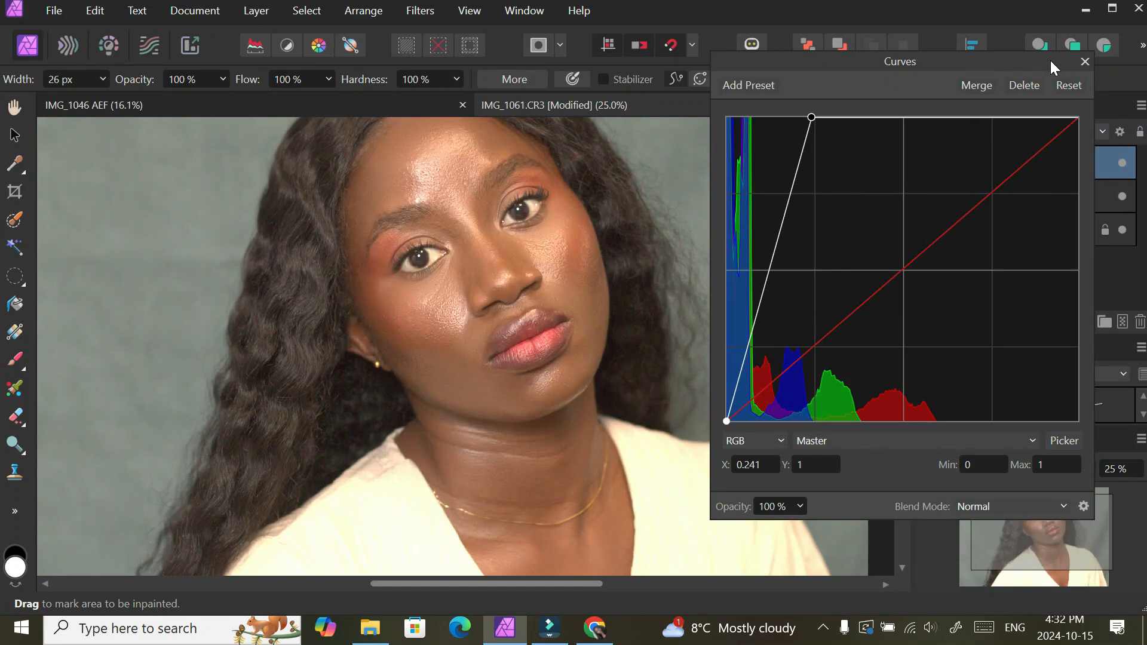
{"action": "left_click", "coordinate": [1085, 61]}
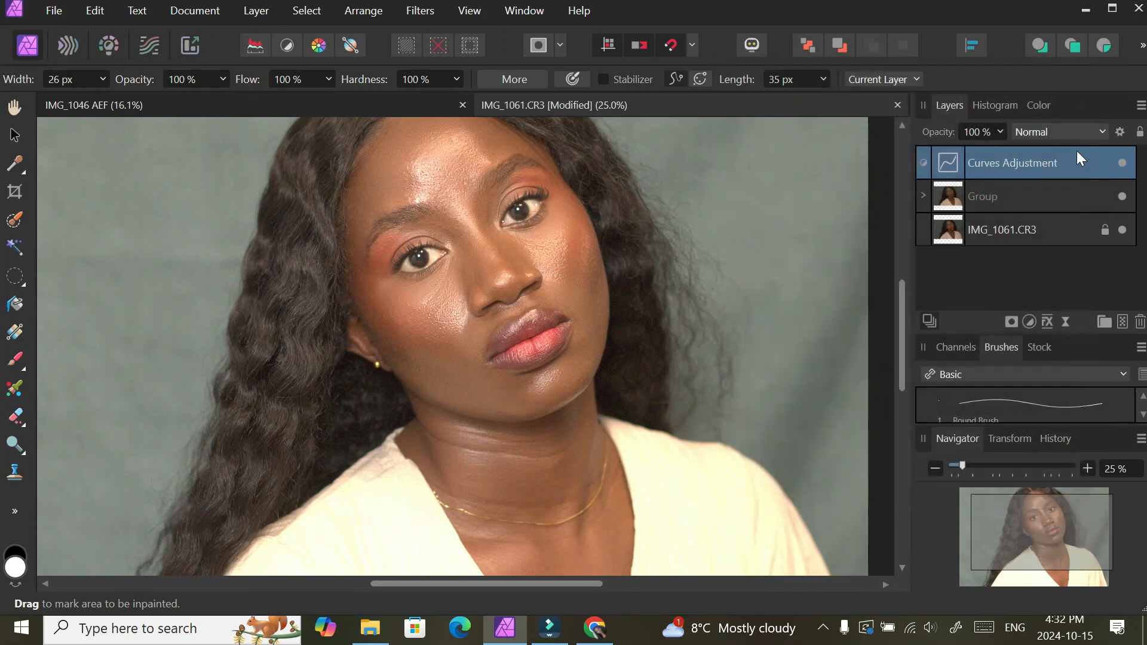
Add a mask to the Curves adjustment and invert it to black.
{"action": "left_click", "coordinate": [1010, 321]}
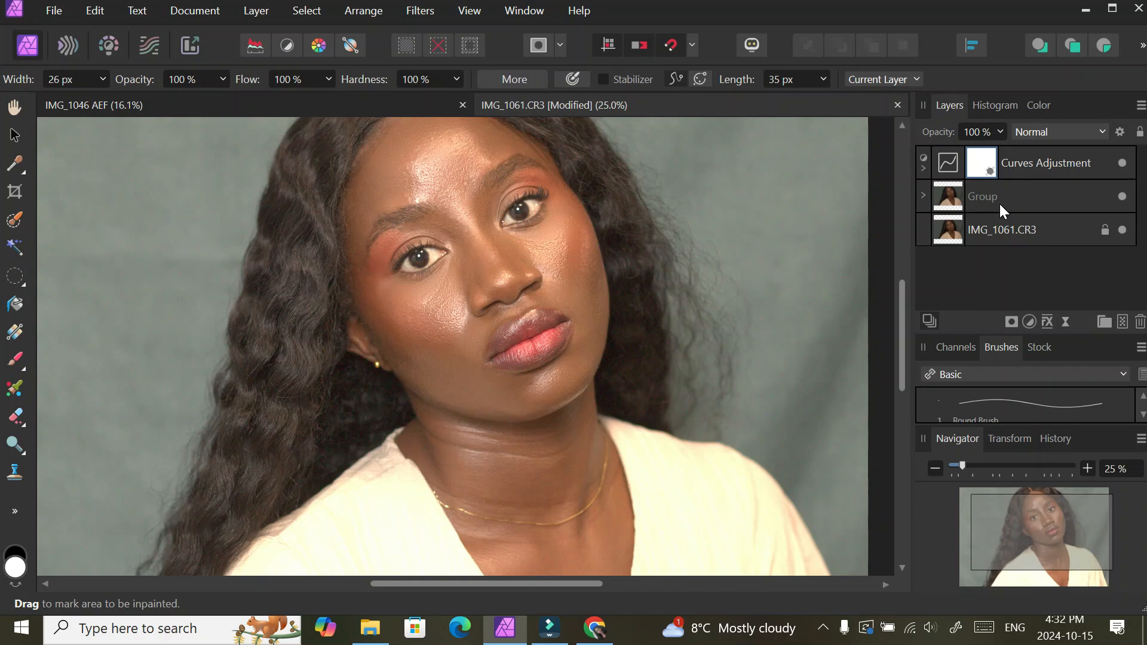
{"action": "key", "text": "ctrl+i"}
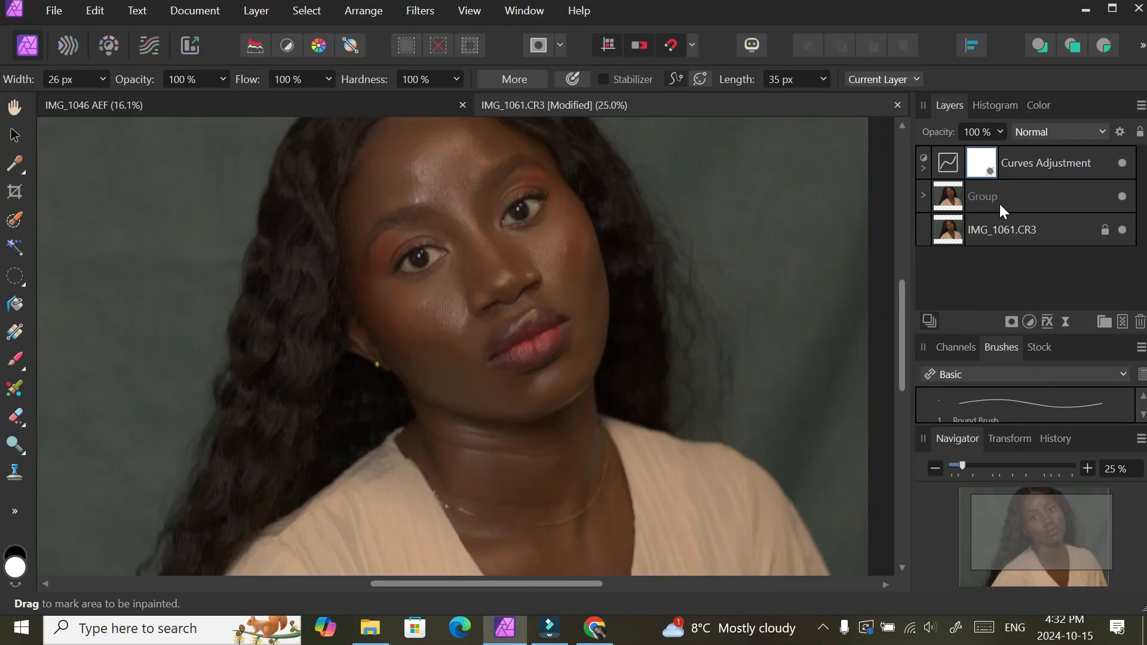
Paint white over both irises on the Curves mask with a soft brush at 5% flow, sizing it down to 49 px.
{"action": "left_click", "coordinate": [16, 360]}
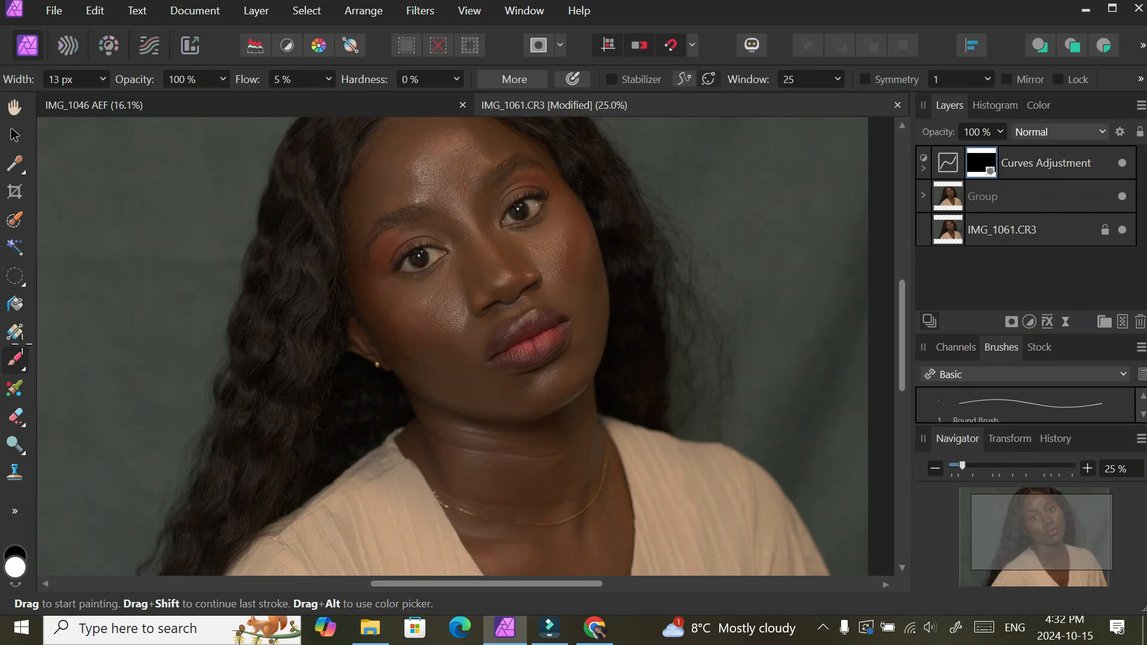
{"action": "left_click", "coordinate": [328, 78]}
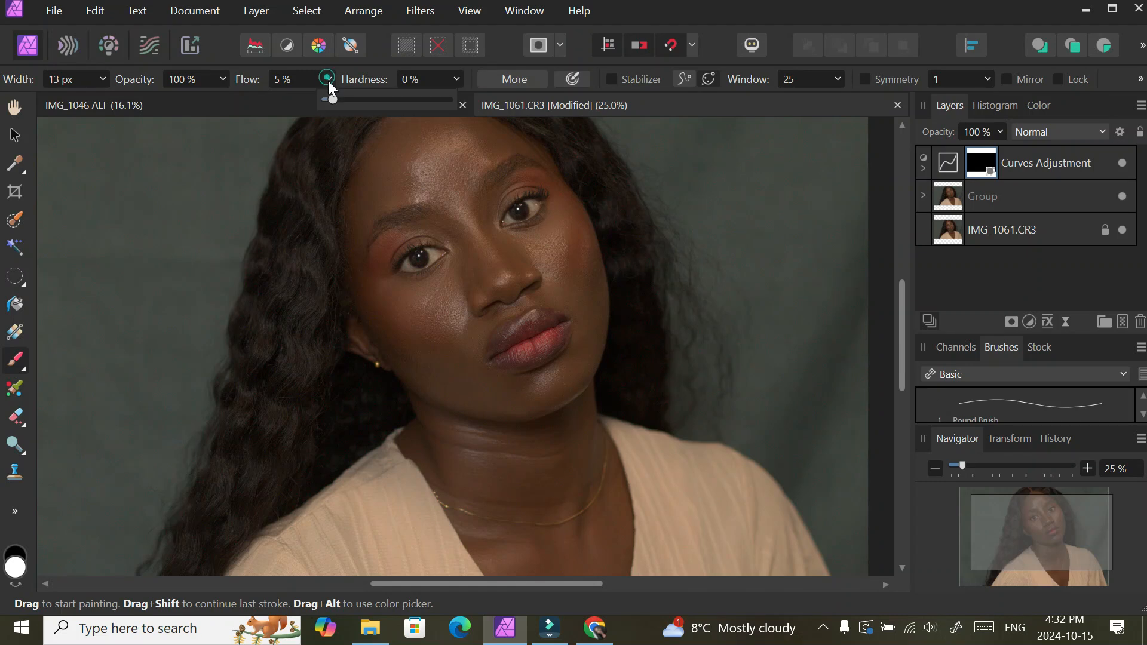
{"action": "left_click", "coordinate": [902, 293]}
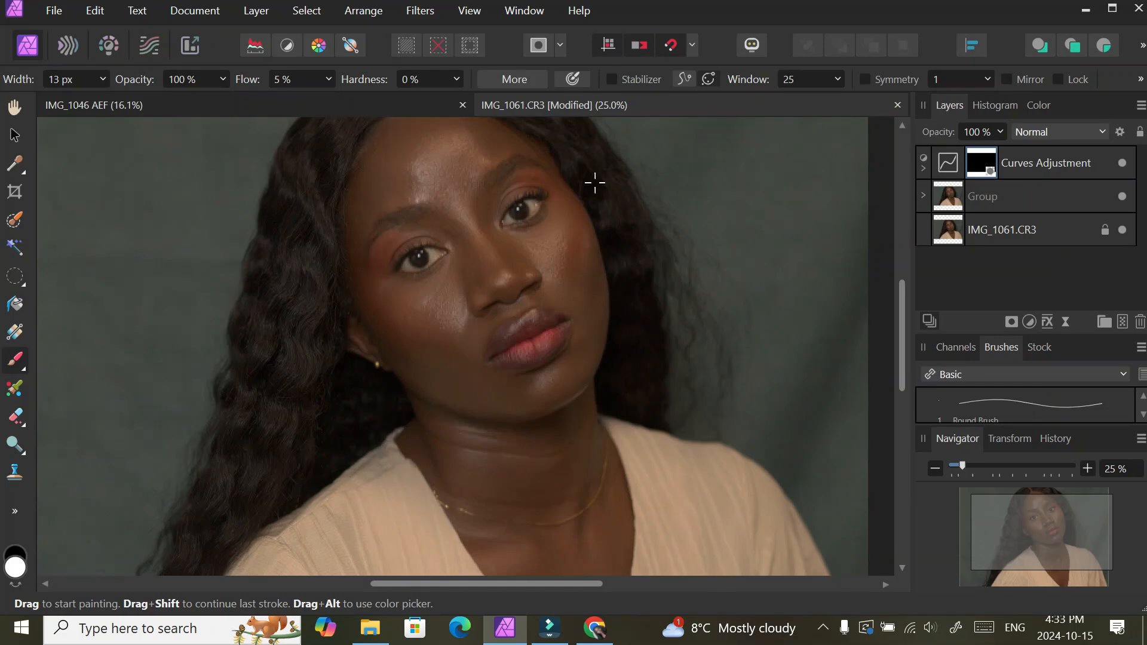
{"action": "key", "text": "ctrl+2"}
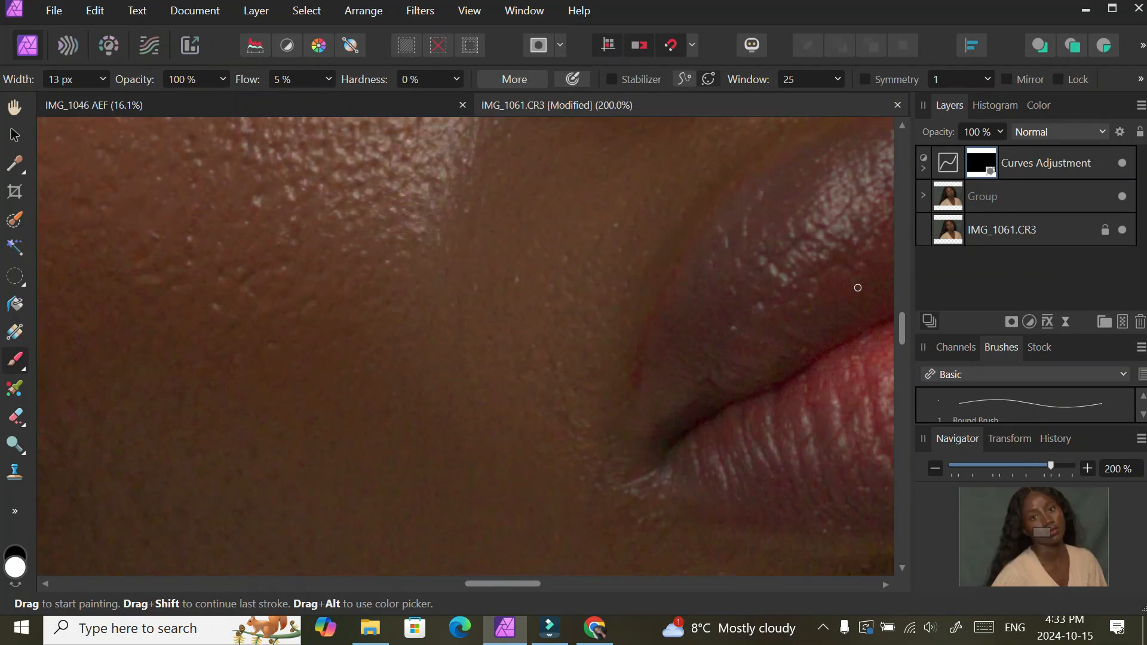
{"action": "key", "text": "ctrl+minus"}
{"action": "key", "text": "ctrl+minus"}
{"action": "key", "text": "ctrl+minus"}
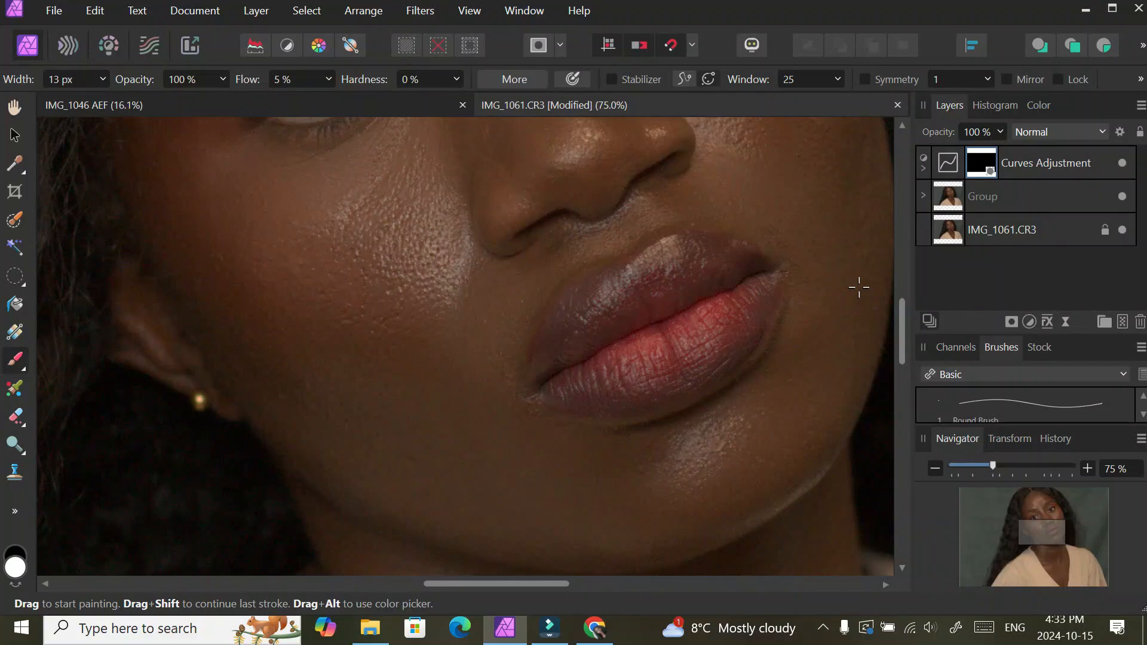
{"action": "key", "text": "ctrl+minus"}
{"action": "left_click_drag", "start_coordinate": [905, 334], "coordinate": [902, 303]}
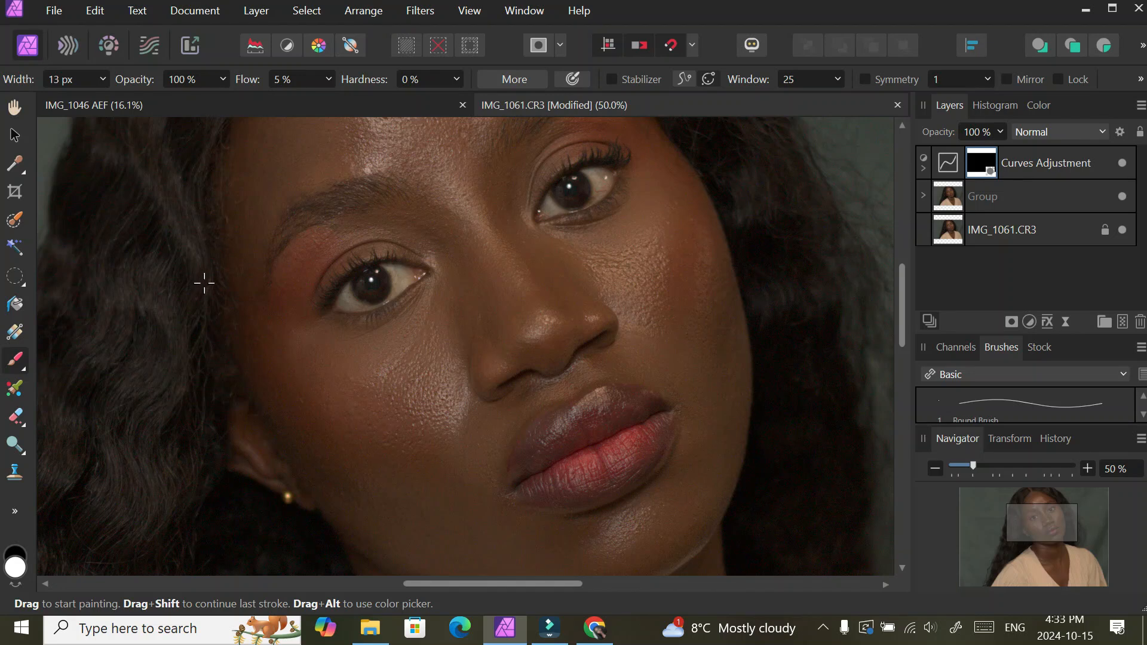
{"action": "key", "text": "bracketright"}
{"action": "key", "text": "bracketright"}
{"action": "key", "text": "bracketright"}
{"action": "key", "text": "bracketright"}
{"action": "key", "text": "bracketright"}
{"action": "mouse_move", "coordinate": [361, 287]}
{"action": "left_mouse_down"}
{"action": "mouse_move", "coordinate": [383, 288]}
{"action": "mouse_move", "coordinate": [364, 296]}
{"action": "mouse_move", "coordinate": [378, 258]}
{"action": "mouse_move", "coordinate": [382, 282]}
{"action": "mouse_move", "coordinate": [358, 284]}
{"action": "mouse_move", "coordinate": [382, 296]}
{"action": "mouse_move", "coordinate": [379, 275]}
{"action": "mouse_move", "coordinate": [378, 295]}
{"action": "mouse_move", "coordinate": [362, 296]}
{"action": "mouse_move", "coordinate": [358, 279]}
{"action": "mouse_move", "coordinate": [368, 296]}
{"action": "mouse_move", "coordinate": [380, 295]}
{"action": "mouse_move", "coordinate": [381, 270]}
{"action": "mouse_move", "coordinate": [382, 293]}
{"action": "mouse_move", "coordinate": [386, 279]}
{"action": "mouse_move", "coordinate": [370, 295]}
{"action": "mouse_move", "coordinate": [360, 276]}
{"action": "mouse_move", "coordinate": [379, 295]}
{"action": "mouse_move", "coordinate": [386, 278]}
{"action": "mouse_move", "coordinate": [375, 269]}
{"action": "mouse_move", "coordinate": [380, 296]}
{"action": "mouse_move", "coordinate": [359, 281]}
{"action": "mouse_move", "coordinate": [368, 294]}
{"action": "mouse_move", "coordinate": [382, 278]}
{"action": "left_mouse_up"}
{"action": "key", "text": "bracketleft"}
{"action": "key", "text": "bracketleft"}
{"action": "mouse_move", "coordinate": [562, 194]}
{"action": "left_mouse_down"}
{"action": "mouse_move", "coordinate": [581, 193]}
{"action": "mouse_move", "coordinate": [579, 177]}
{"action": "mouse_move", "coordinate": [583, 192]}
{"action": "mouse_move", "coordinate": [568, 204]}
{"action": "mouse_move", "coordinate": [561, 190]}
{"action": "mouse_move", "coordinate": [583, 199]}
{"action": "mouse_move", "coordinate": [580, 180]}
{"action": "left_mouse_up"}
{"action": "left_click", "coordinate": [356, 277]}
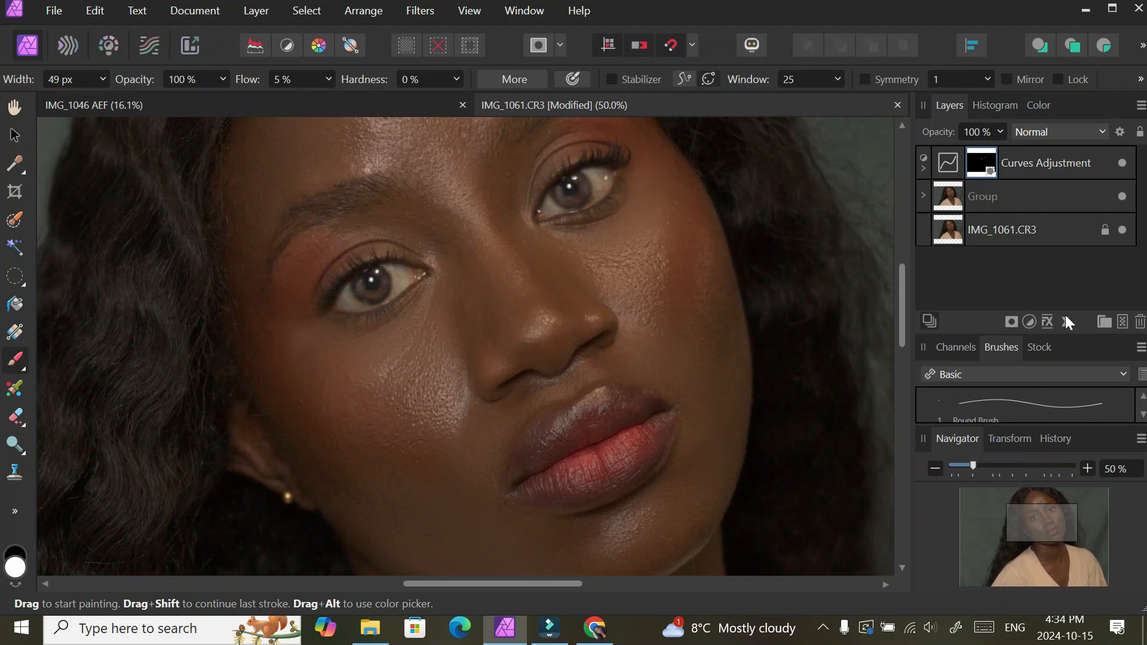
Add an HSL adjustment above the Curves adjustment and give it an inverted, black mask.
{"action": "left_click", "coordinate": [1028, 324]}
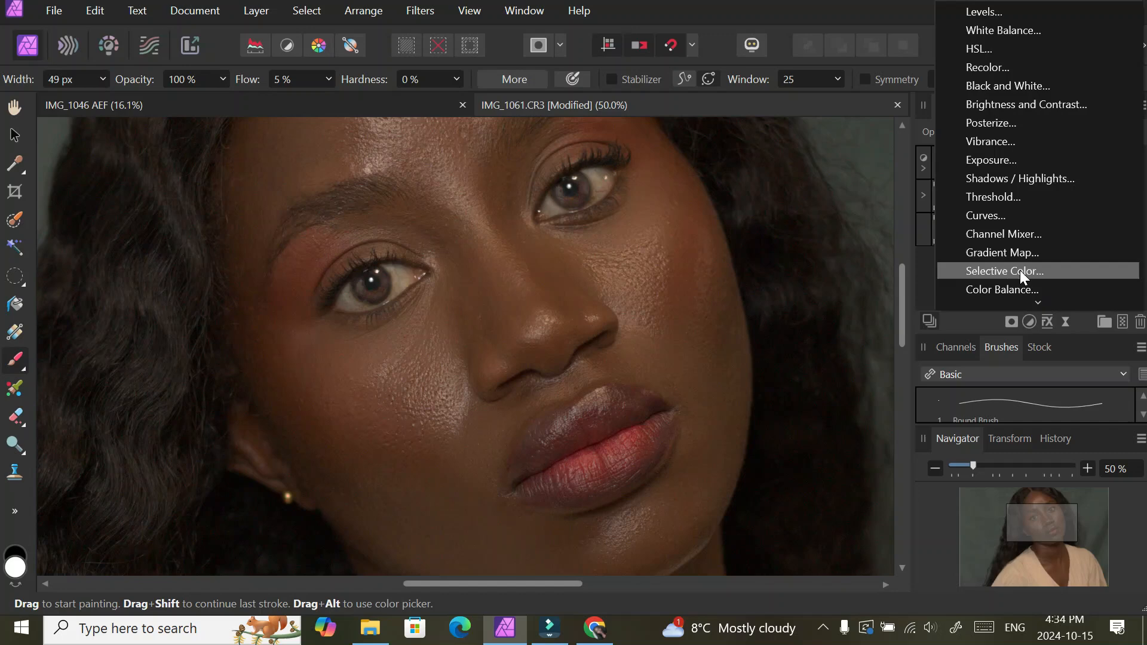
{"action": "left_click", "coordinate": [1013, 50]}
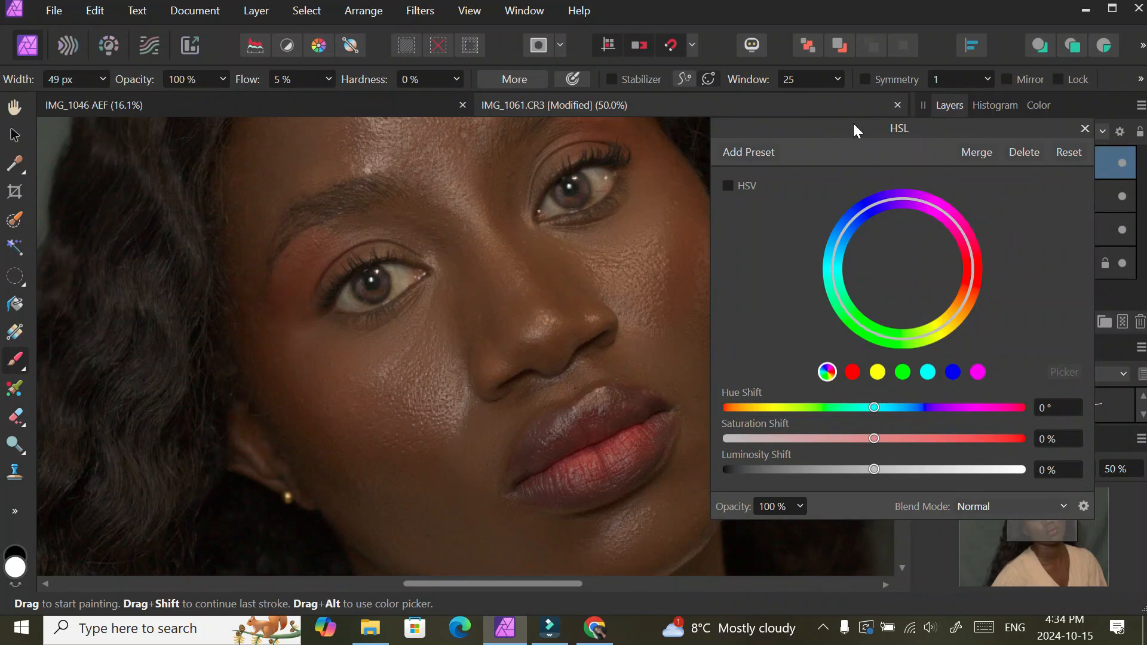
{"action": "left_click_drag", "start_coordinate": [885, 137], "coordinate": [892, 58]}
{"action": "left_click", "coordinate": [1086, 56]}
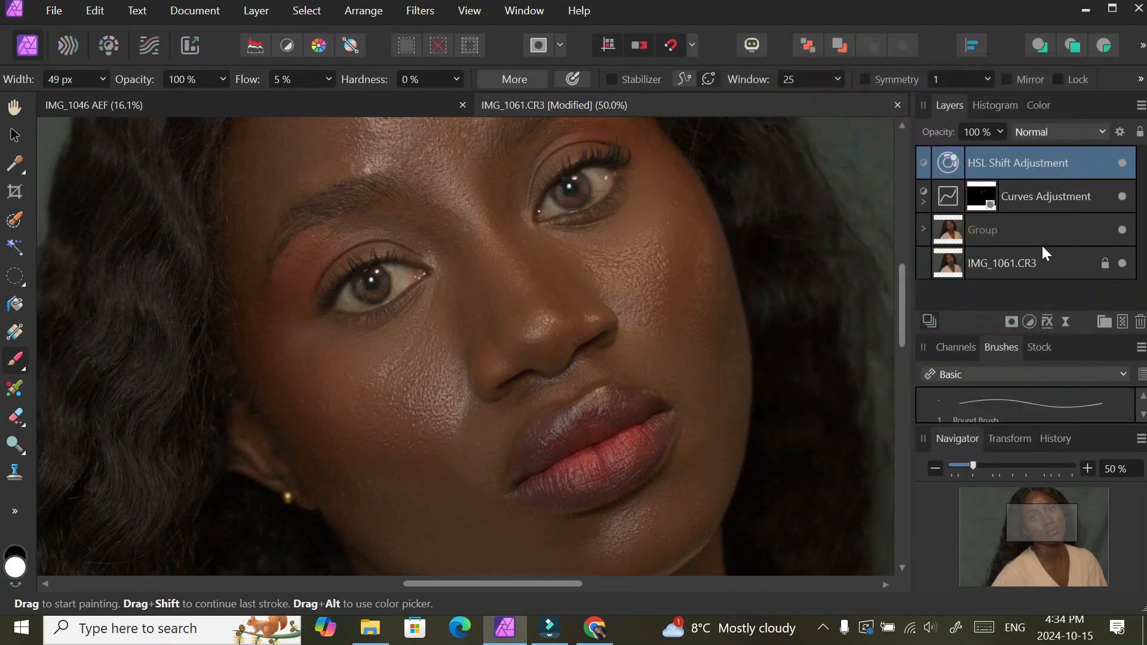
{"action": "left_click", "coordinate": [1012, 319]}
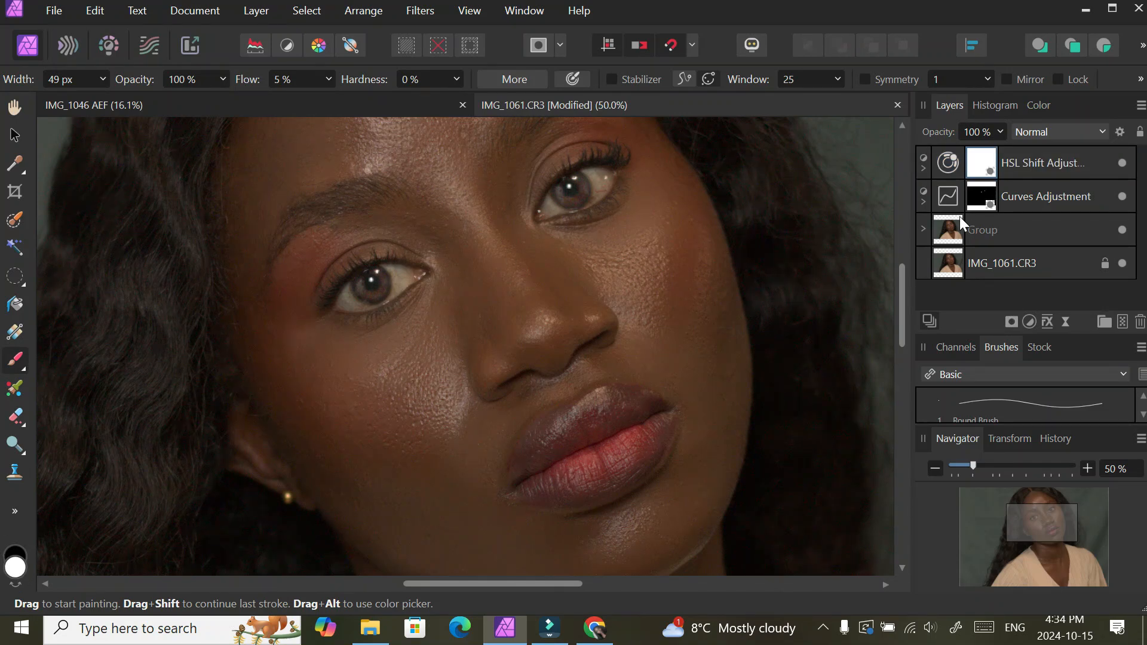
{"action": "key", "text": "ctrl+i"}
Raise the brush flow to 25% and paint white over both irises on the HSL adjustment's mask.
{"action": "left_click_drag", "start_coordinate": [575, 178], "coordinate": [580, 201]}
{"action": "left_click", "coordinate": [326, 78]}
{"action": "left_click_drag", "start_coordinate": [335, 99], "coordinate": [357, 99]}
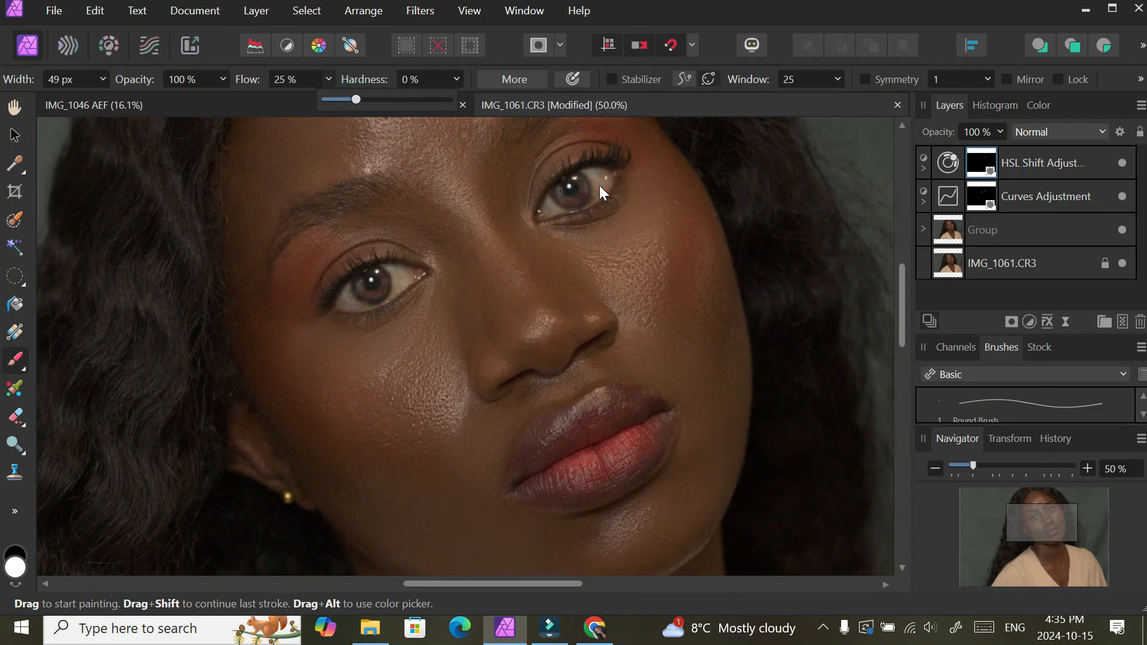
{"action": "left_click", "coordinate": [581, 185]}
{"action": "left_click", "coordinate": [577, 179]}
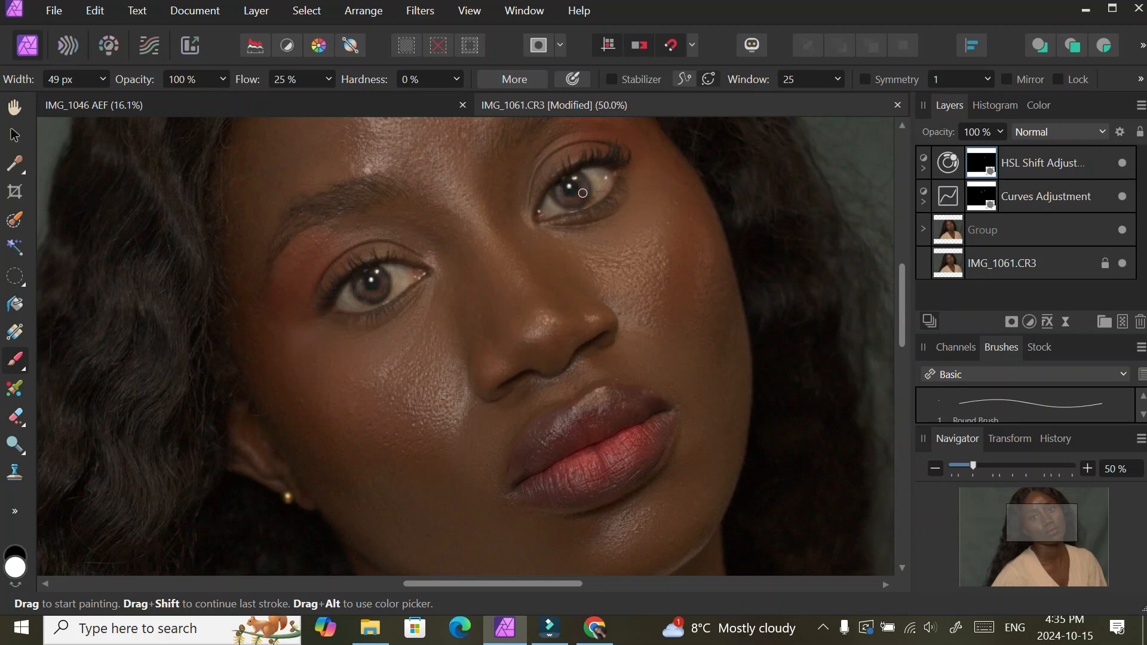
{"action": "key", "text": "ctrl+plus"}
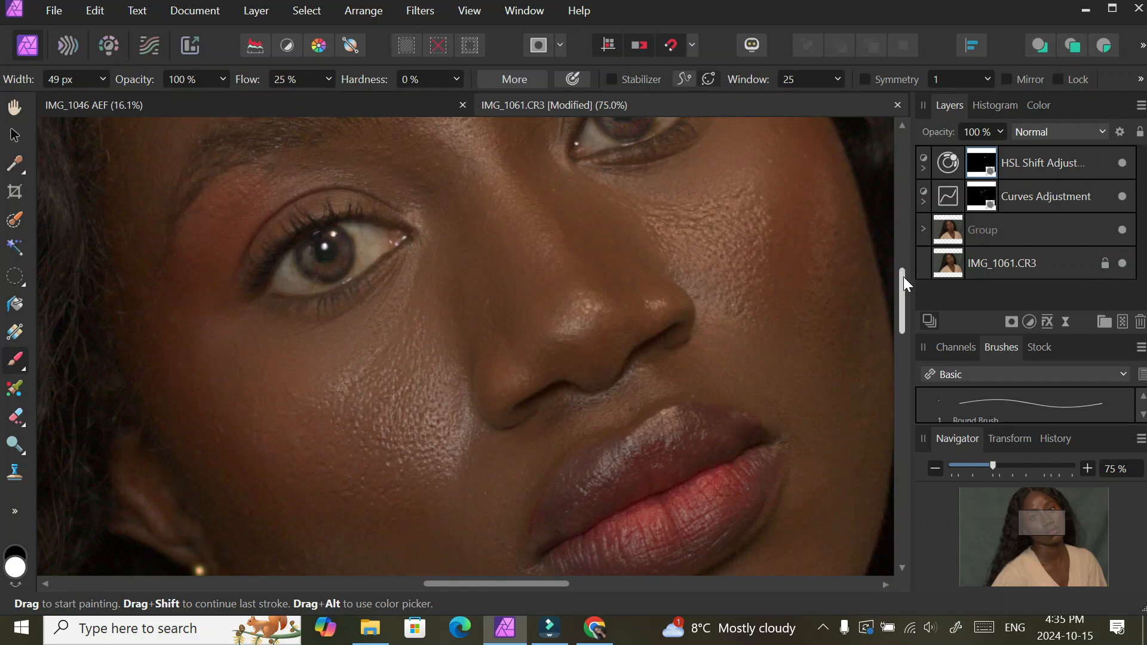
{"action": "left_click_drag", "start_coordinate": [901, 278], "coordinate": [901, 267]}
{"action": "mouse_move", "coordinate": [632, 161]}
{"action": "left_mouse_down"}
{"action": "mouse_move", "coordinate": [635, 194]}
{"action": "mouse_move", "coordinate": [606, 186]}
{"action": "left_mouse_up"}
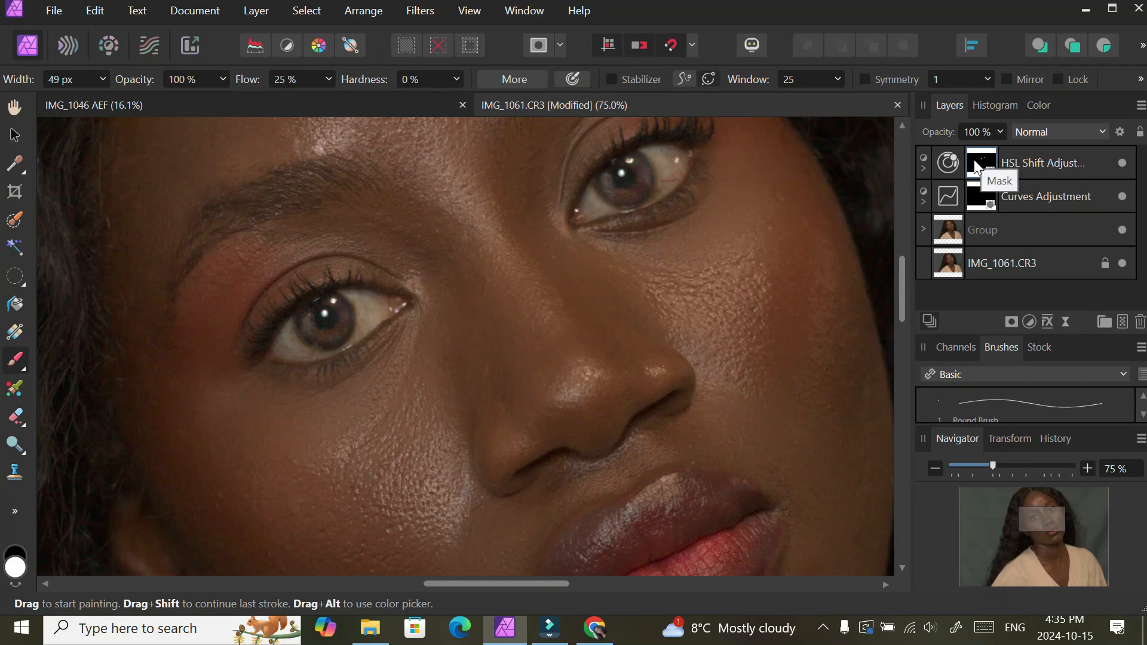
{"action": "mouse_move", "coordinate": [610, 180]}
{"action": "left_mouse_down"}
{"action": "mouse_move", "coordinate": [640, 194]}
{"action": "mouse_move", "coordinate": [643, 178]}
{"action": "mouse_move", "coordinate": [626, 163]}
{"action": "mouse_move", "coordinate": [638, 161]}
{"action": "mouse_move", "coordinate": [636, 196]}
{"action": "mouse_move", "coordinate": [605, 184]}
{"action": "mouse_move", "coordinate": [633, 191]}
{"action": "mouse_move", "coordinate": [635, 163]}
{"action": "mouse_move", "coordinate": [640, 193]}
{"action": "mouse_move", "coordinate": [612, 184]}
{"action": "left_mouse_up"}
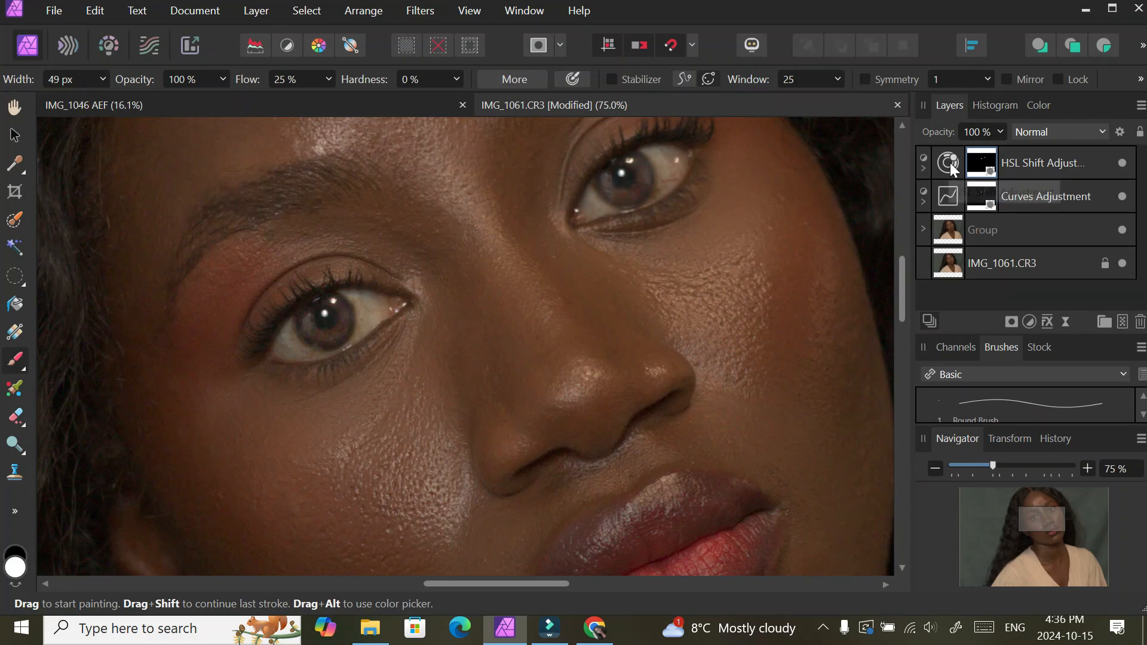
Recolor the irises with the HSL adjustment, setting Hue Shift to -17.8°, Saturation Shift to 30% and Luminosity Shift to -55%.
{"action": "double_click", "coordinate": [950, 162]}
{"action": "left_click_drag", "start_coordinate": [877, 336], "coordinate": [804, 348]}
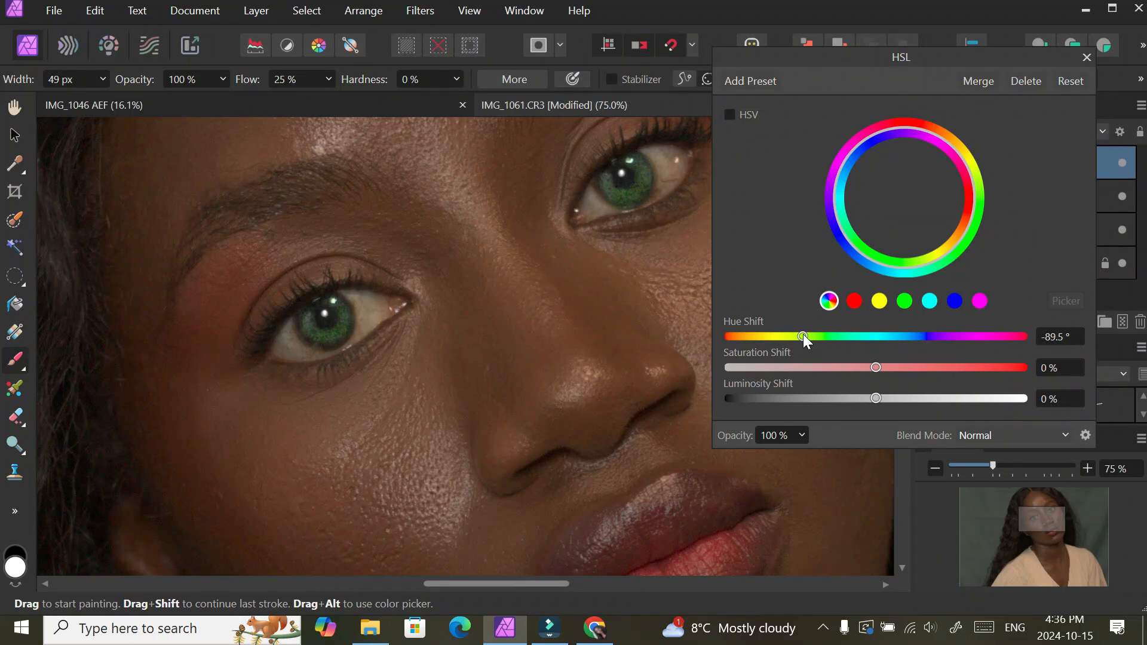
{"action": "left_click_drag", "start_coordinate": [803, 334], "coordinate": [725, 359]}
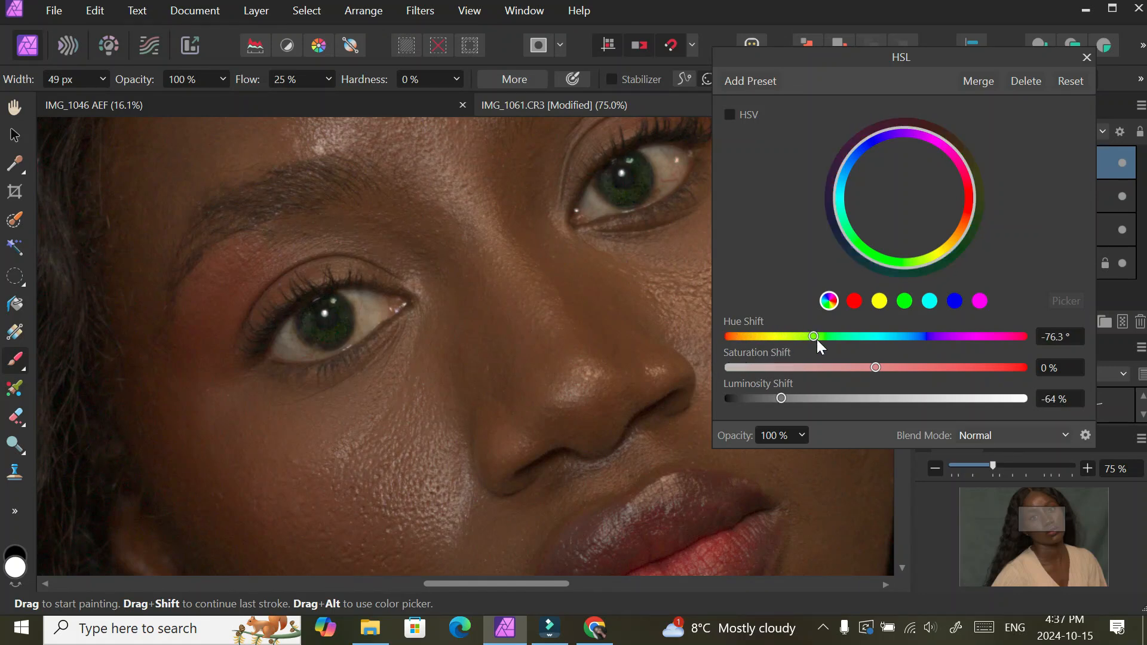
{"action": "left_click_drag", "start_coordinate": [826, 337], "coordinate": [861, 336]}
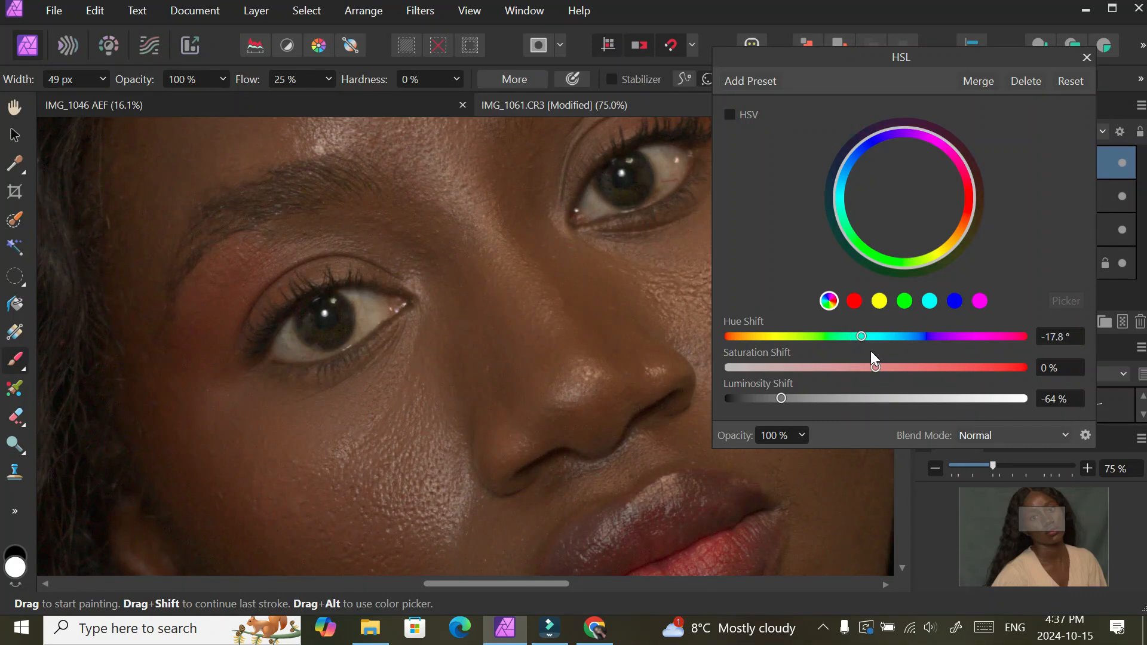
{"action": "mouse_move", "coordinate": [781, 398]}
{"action": "left_mouse_down"}
{"action": "mouse_move", "coordinate": [763, 399]}
{"action": "mouse_move", "coordinate": [785, 400]}
{"action": "left_mouse_up"}
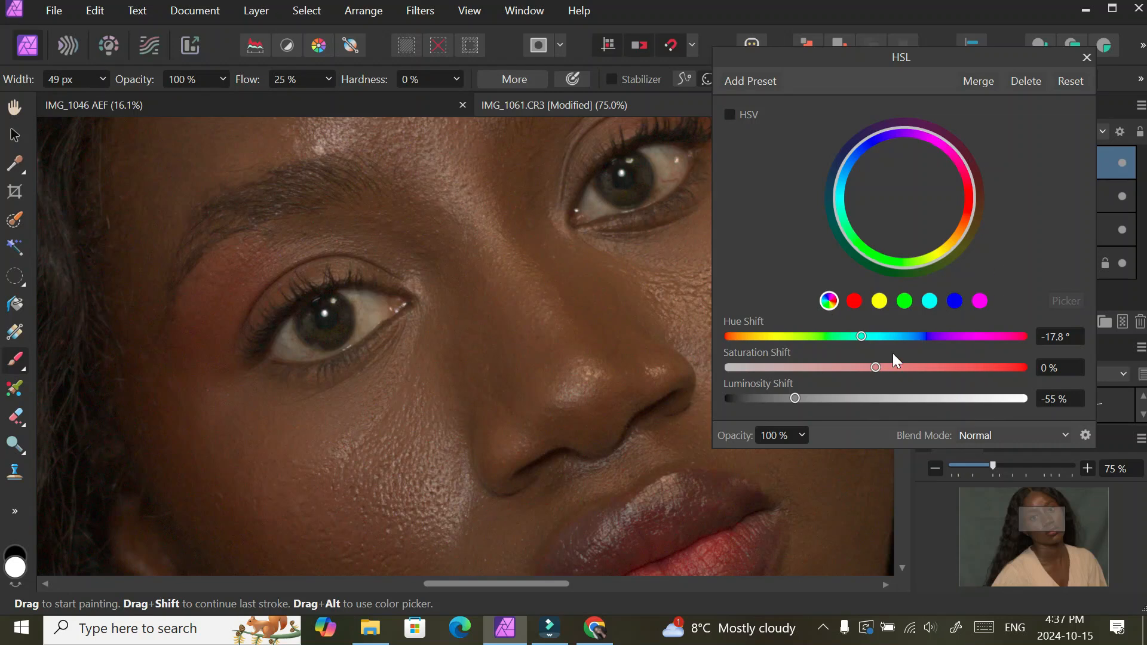
{"action": "left_click_drag", "start_coordinate": [895, 361], "coordinate": [932, 376]}
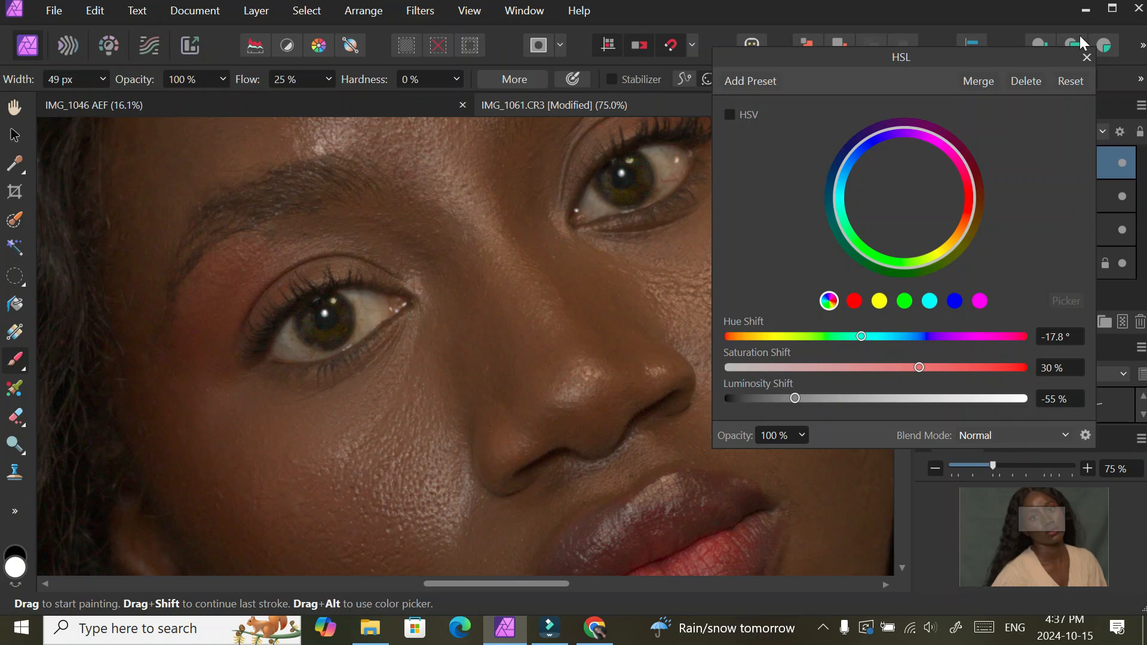
{"action": "left_click", "coordinate": [1087, 58]}
Add a Brightness / Contrast adjustment above the HSL adjustment and set its Brightness to 80%.
{"action": "left_click_drag", "start_coordinate": [905, 303], "coordinate": [904, 285]}
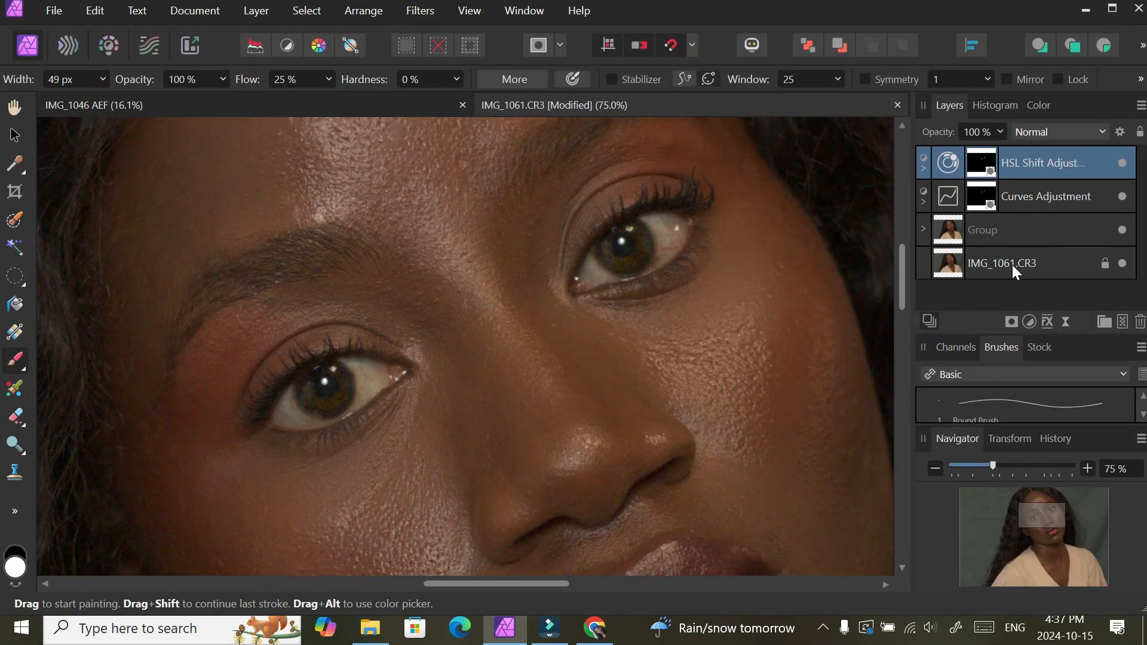
{"action": "left_click", "coordinate": [1028, 323]}
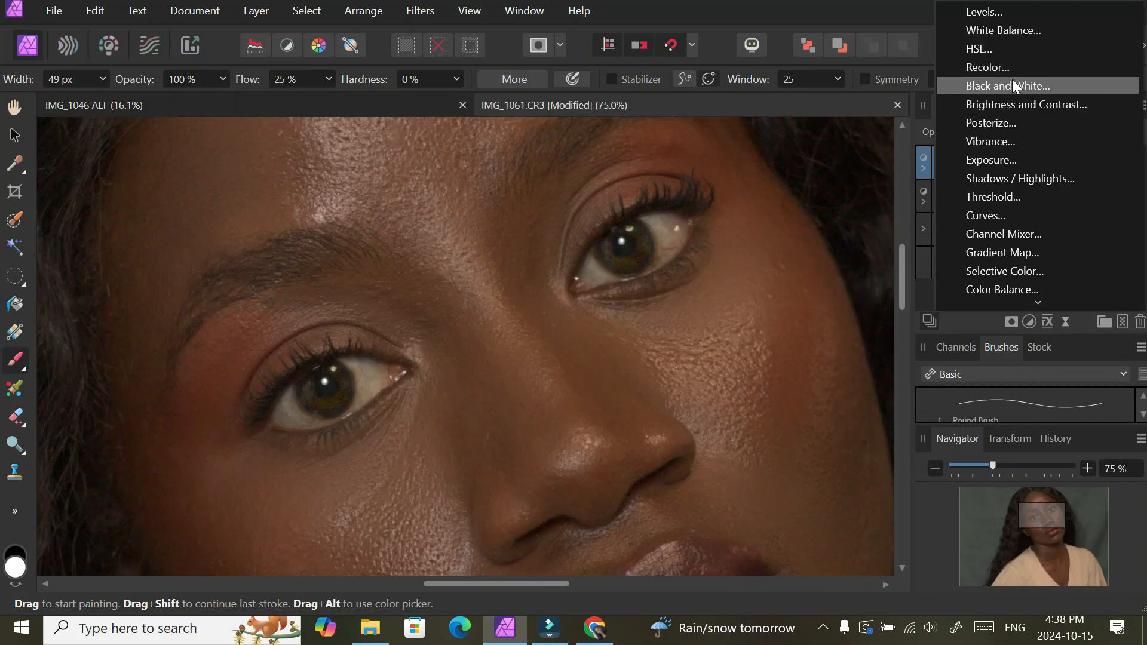
{"action": "left_click", "coordinate": [1009, 105]}
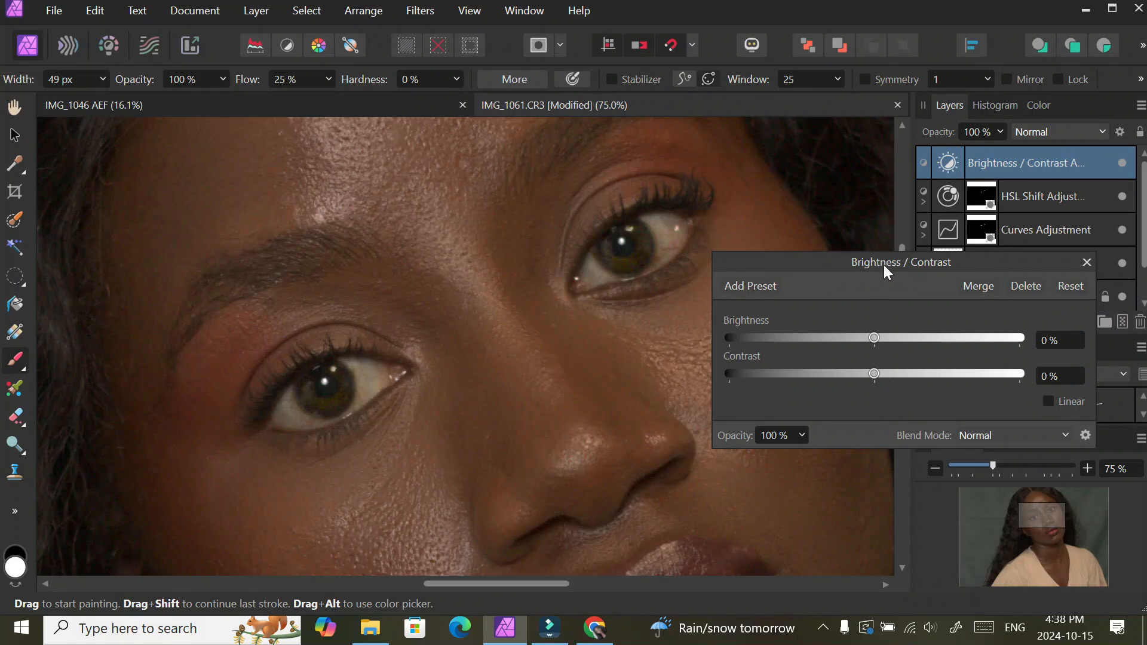
{"action": "left_click_drag", "start_coordinate": [884, 264], "coordinate": [899, 215]}
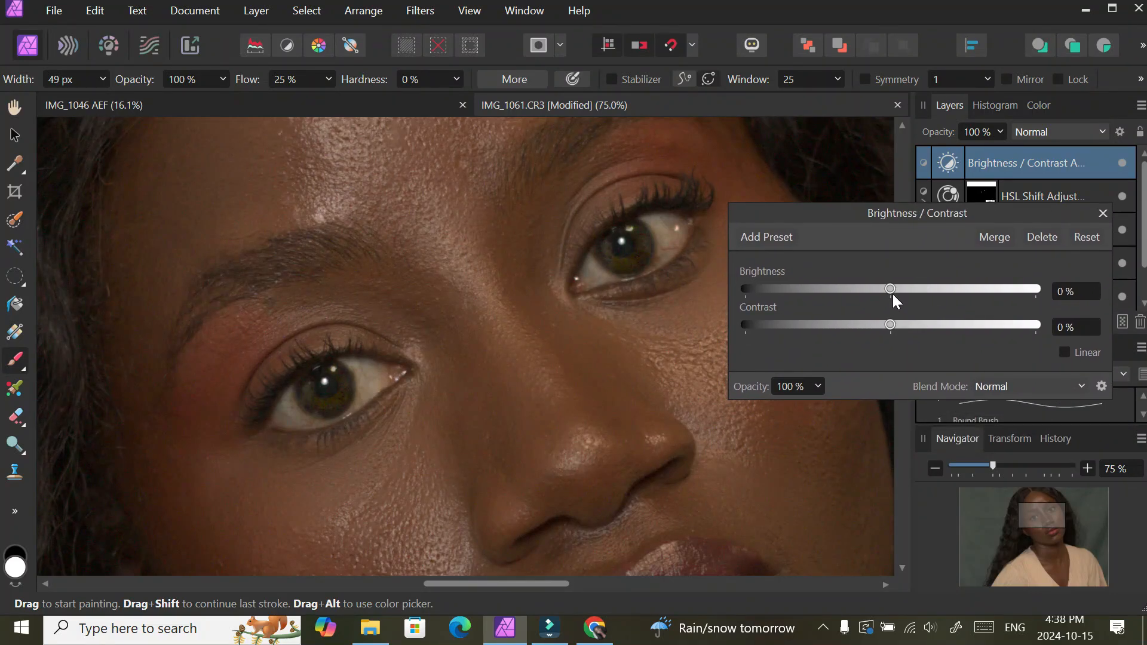
{"action": "left_click_drag", "start_coordinate": [892, 292], "coordinate": [1007, 292]}
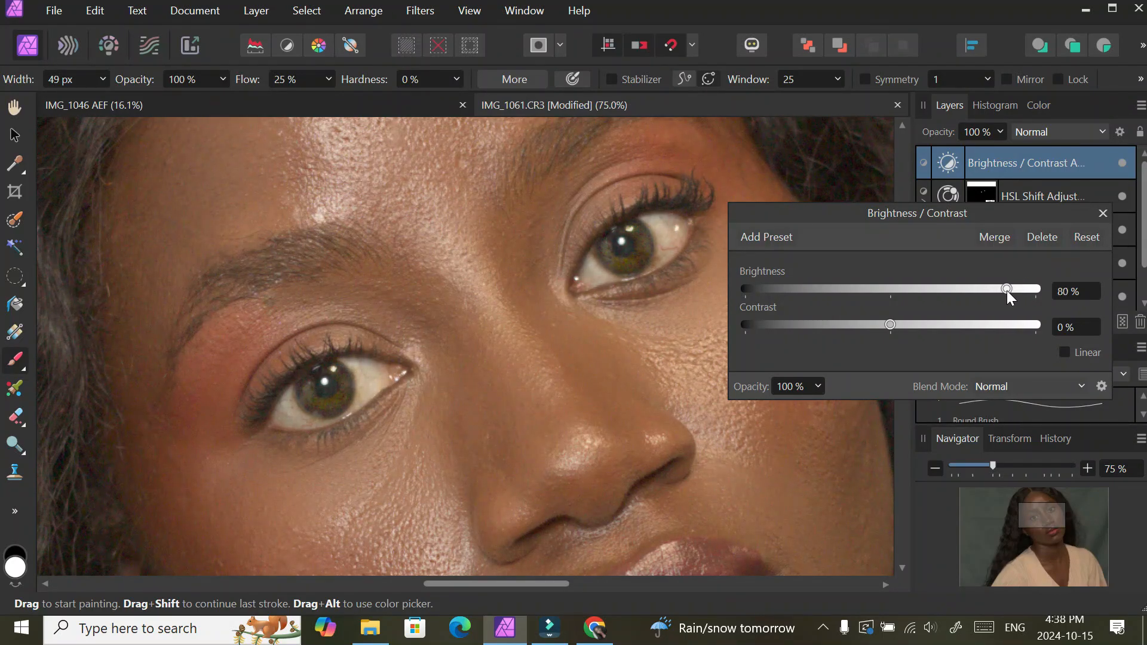
Give the Brightness / Contrast adjustment an inverted, black mask.
{"action": "left_click", "coordinate": [1102, 213]}
{"action": "left_click", "coordinate": [1012, 321]}
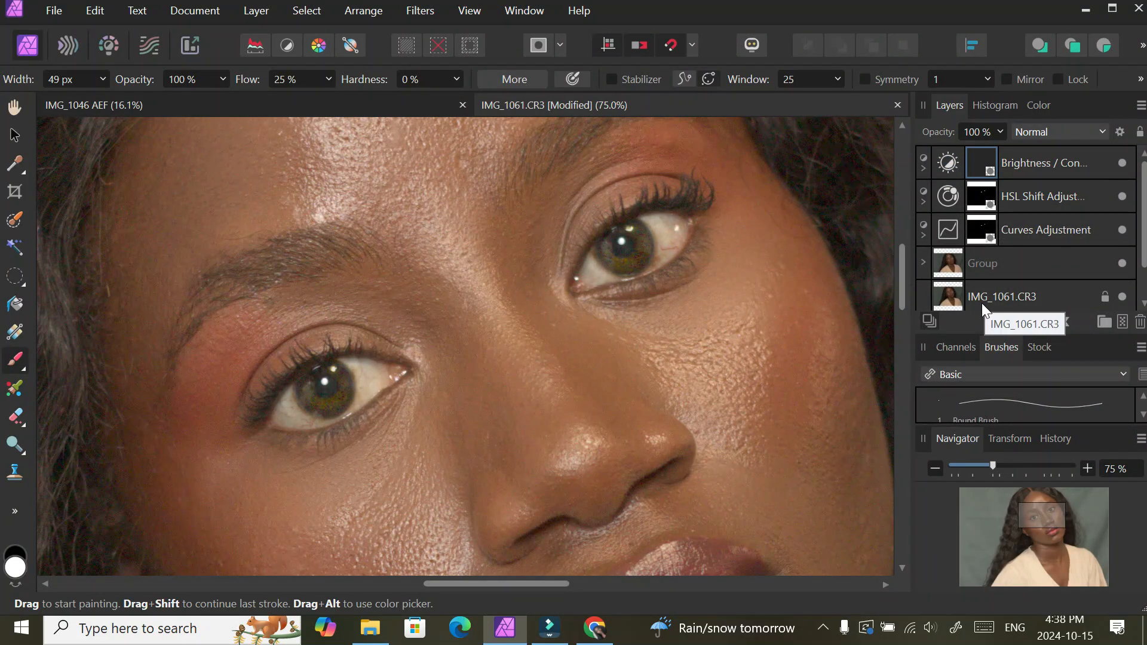
{"action": "key", "text": "ctrl+i"}
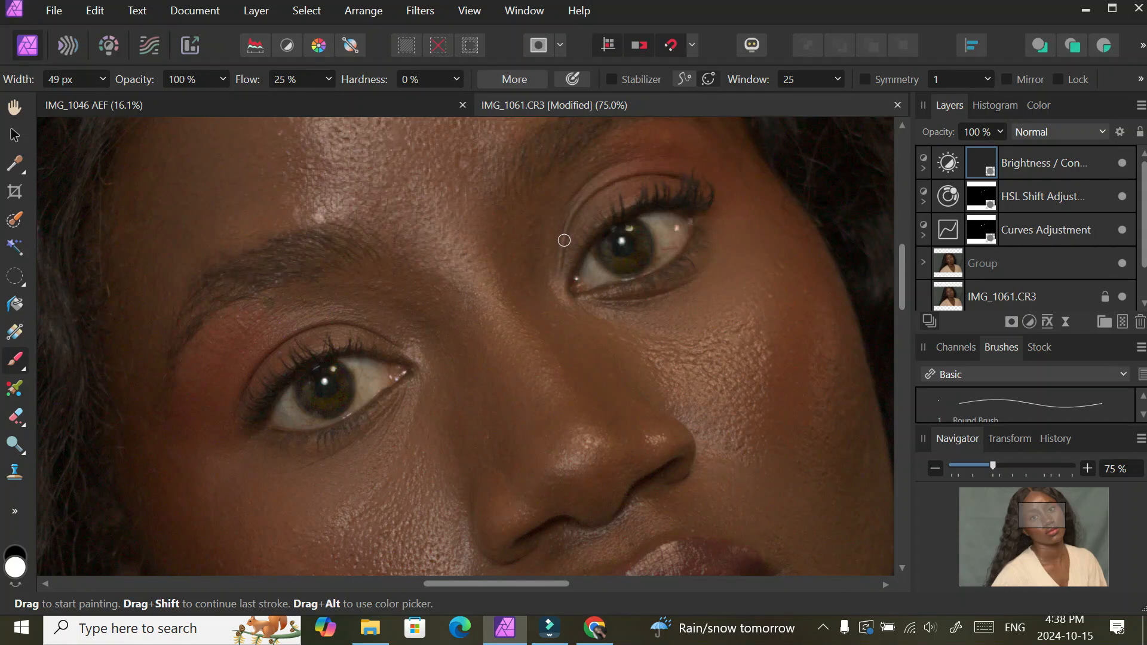
Reduce the brush to 20 px and paint white over the catchlights in the subject's left eye on the Brightness / Contrast mask.
{"action": "key", "text": "bracketleft"}
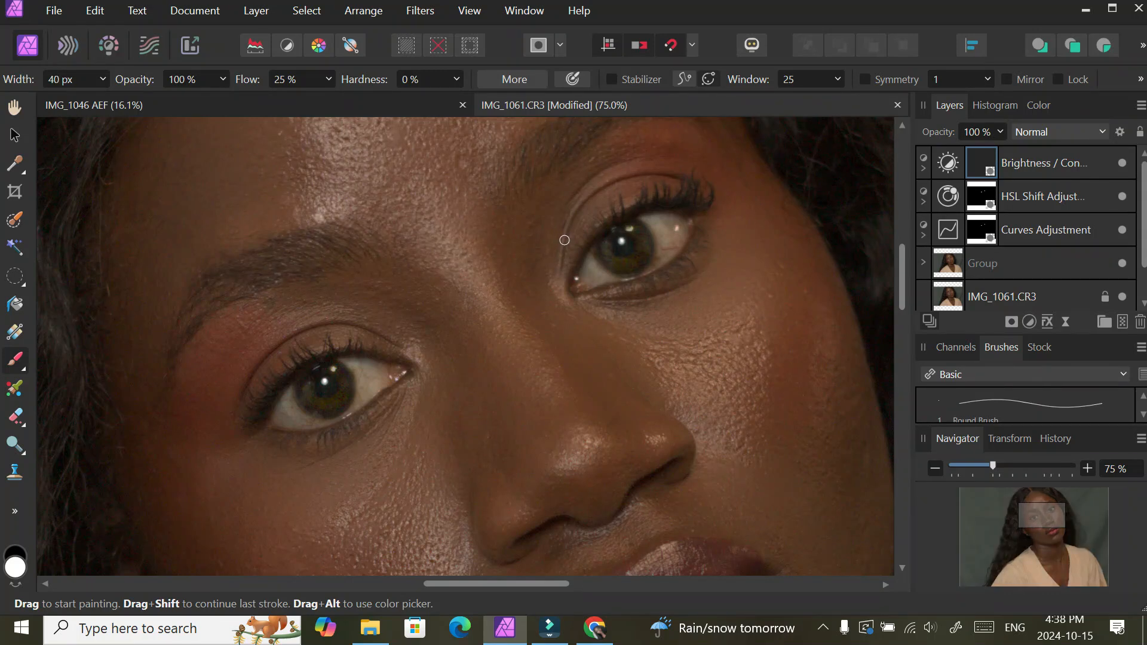
{"action": "key", "text": "bracketleft"}
{"action": "key", "text": "bracketleft"}
{"action": "key", "text": "bracketleft"}
{"action": "key", "text": "bracketleft"}
{"action": "key", "text": "bracketleft"}
{"action": "key", "text": "bracketright"}
{"action": "left_click", "coordinate": [629, 228]}
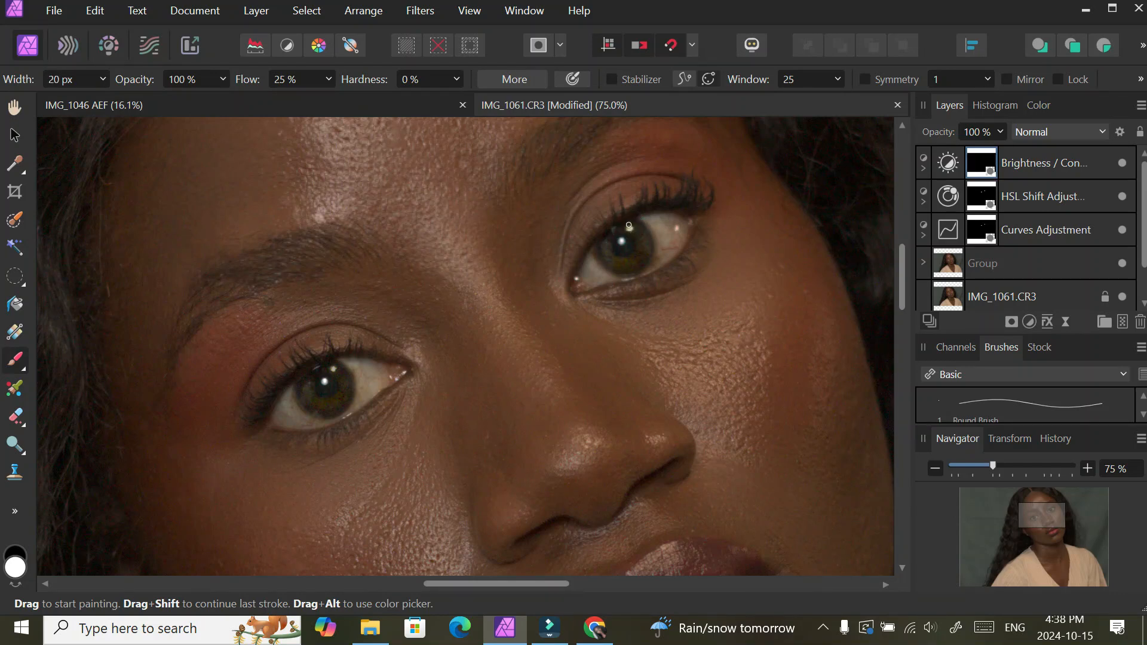
{"action": "left_click", "coordinate": [627, 226]}
{"action": "left_click", "coordinate": [619, 240]}
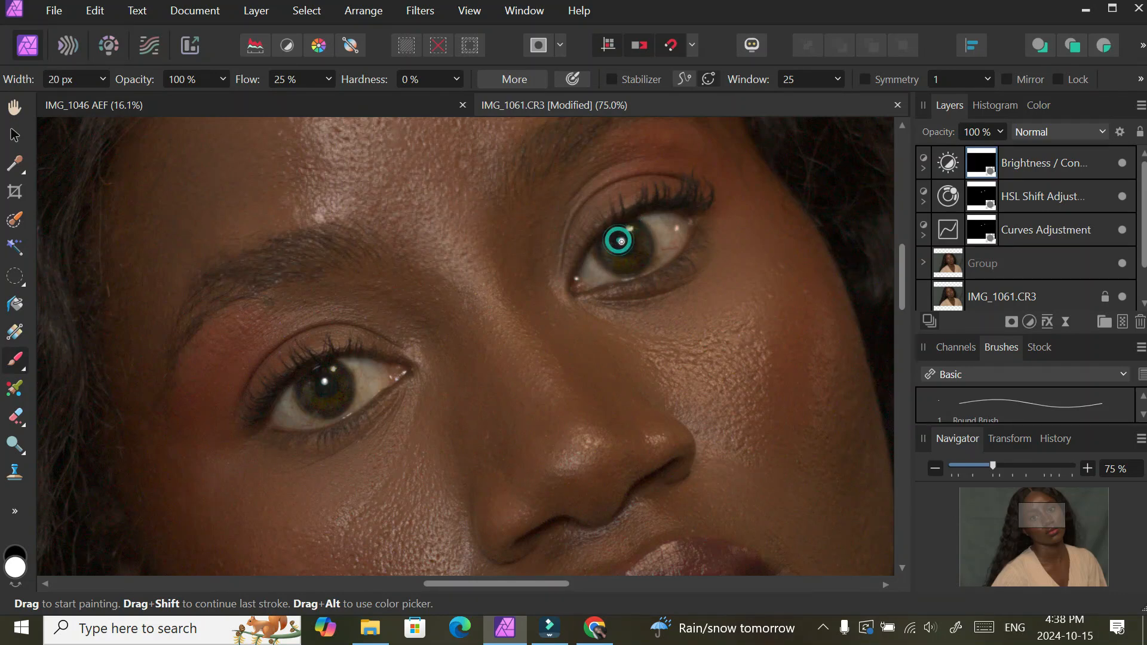
Paint white over the catchlights in the subject's right eye on the mask, and touch up those in the left eye.
{"action": "left_click", "coordinate": [324, 380]}
{"action": "left_click", "coordinate": [334, 368]}
{"action": "left_click", "coordinate": [333, 366]}
{"action": "left_click", "coordinate": [323, 381]}
{"action": "left_click", "coordinate": [332, 367]}
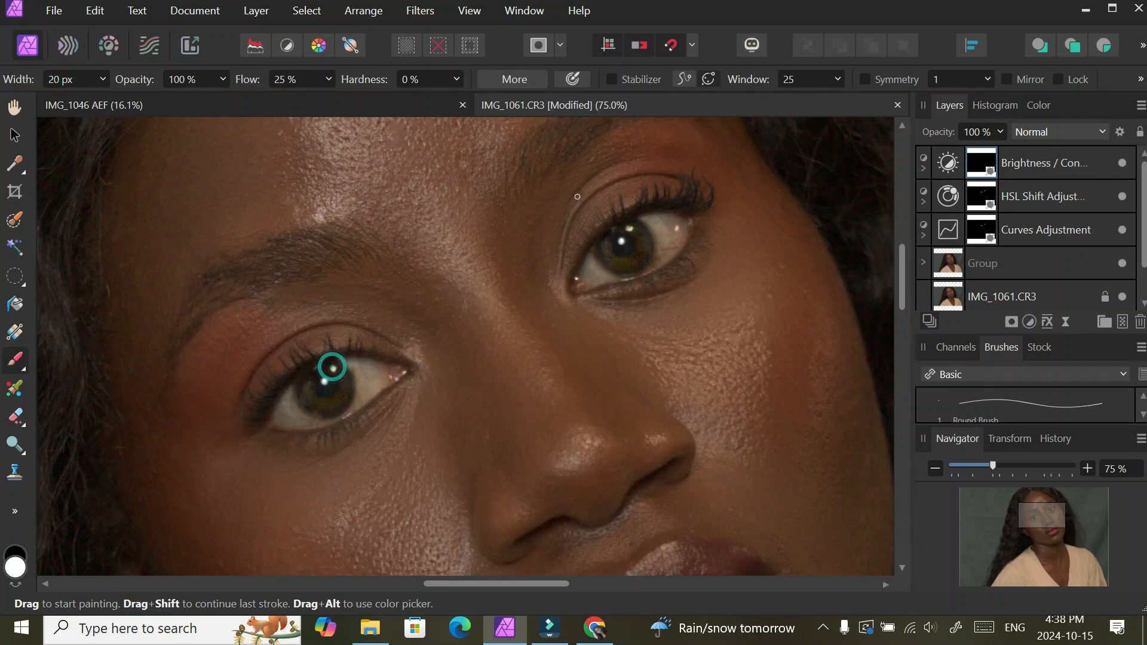
{"action": "left_click", "coordinate": [630, 228]}
{"action": "left_click", "coordinate": [622, 238]}
Compare the eyes with the Brightness / Contrast adjustment hidden and shown.
{"action": "left_click", "coordinate": [1122, 165]}
{"action": "left_click", "coordinate": [1122, 165]}
{"action": "left_click", "coordinate": [1122, 165]}
{"action": "left_click", "coordinate": [1125, 165]}
Group the Curves, HSL and Brightness / Contrast adjustments and name the group iris.
{"action": "left_click", "coordinate": [1035, 238]}
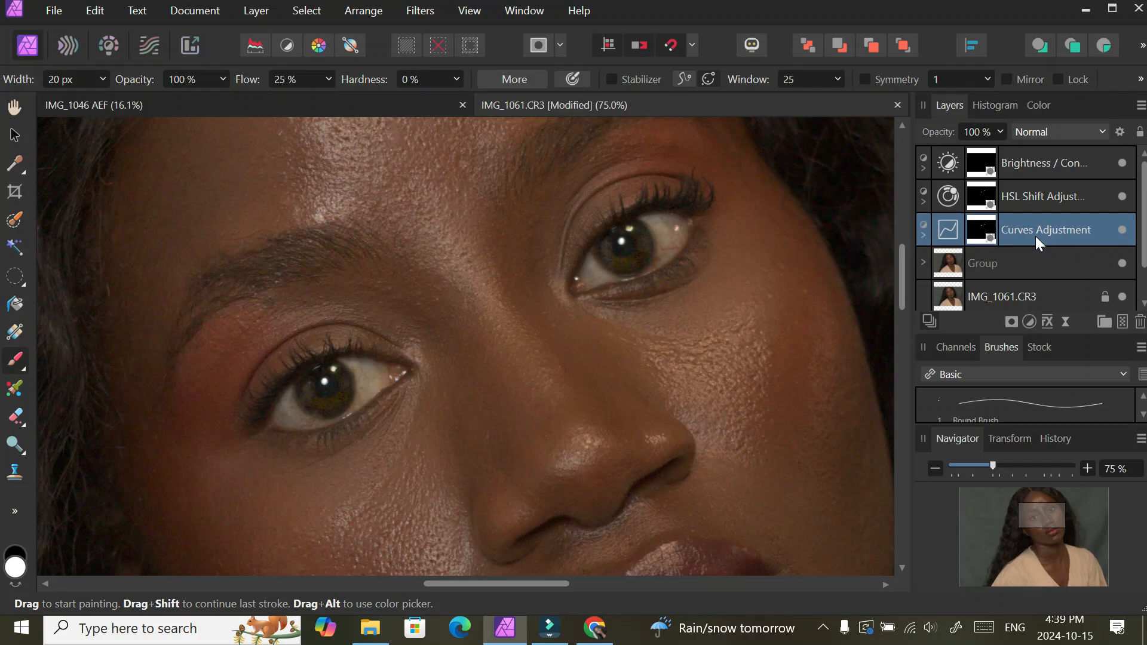
{"action": "left_click", "coordinate": [1038, 160], "text": "shift"}
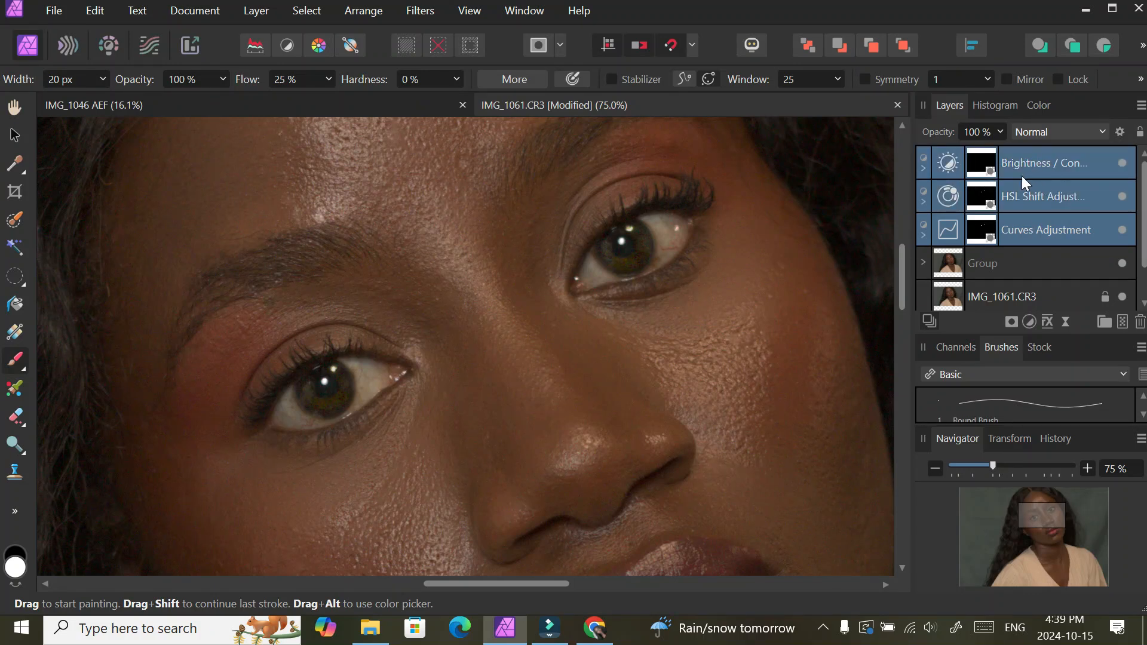
{"action": "key", "text": "ctrl+g"}
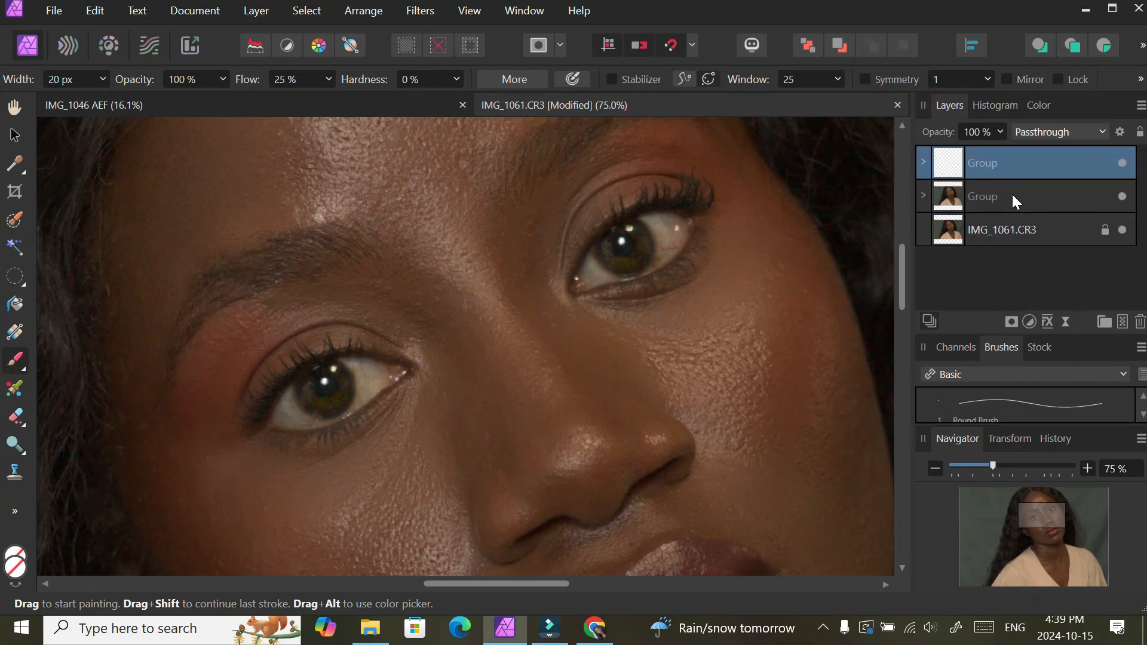
{"action": "double_click", "coordinate": [988, 166]}
{"action": "type", "text": "t"}
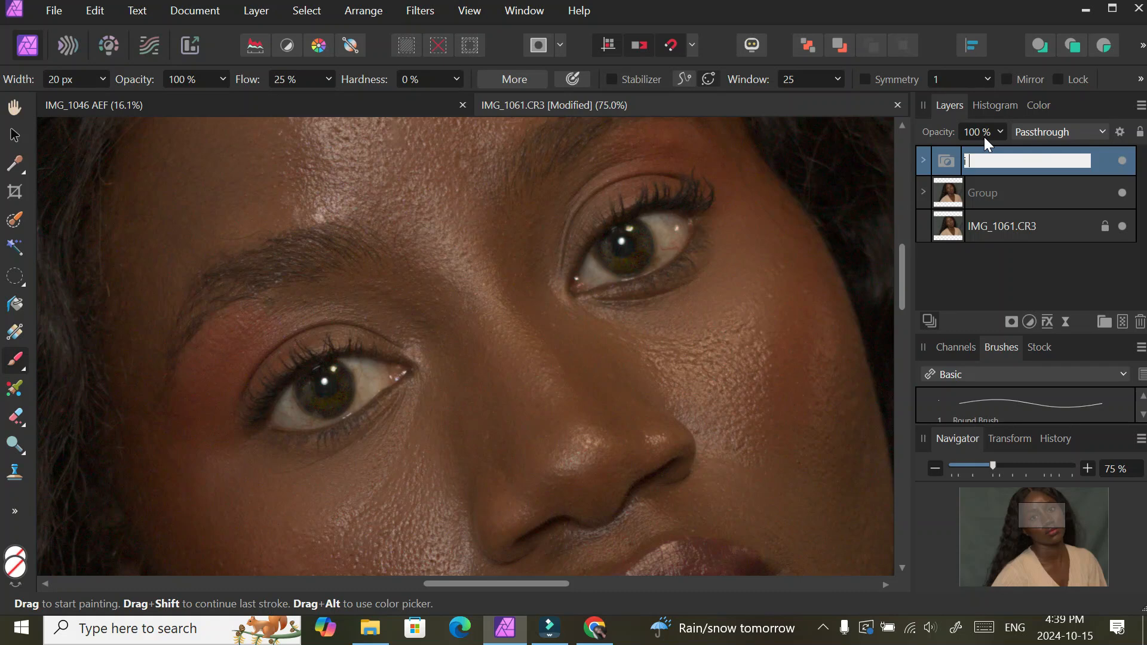
{"action": "type", "text": "ris"}
{"action": "key", "text": "Return"}
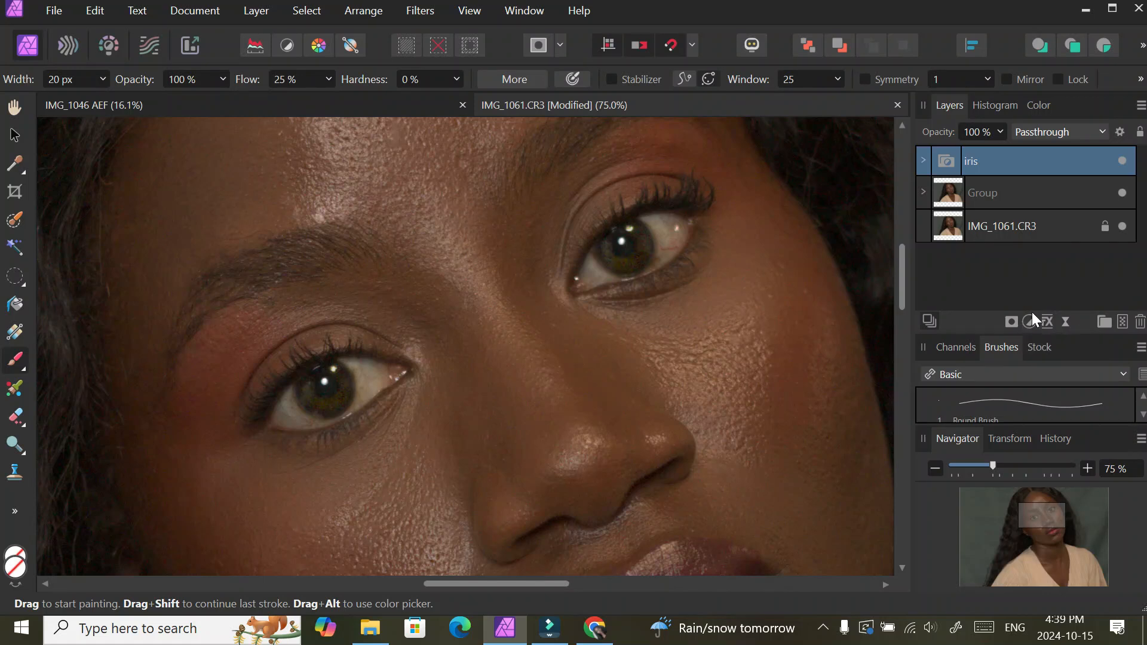
Add a fill layer above the iris group and set its color to hex FFFFF0.
{"action": "left_click", "coordinate": [265, 11]}
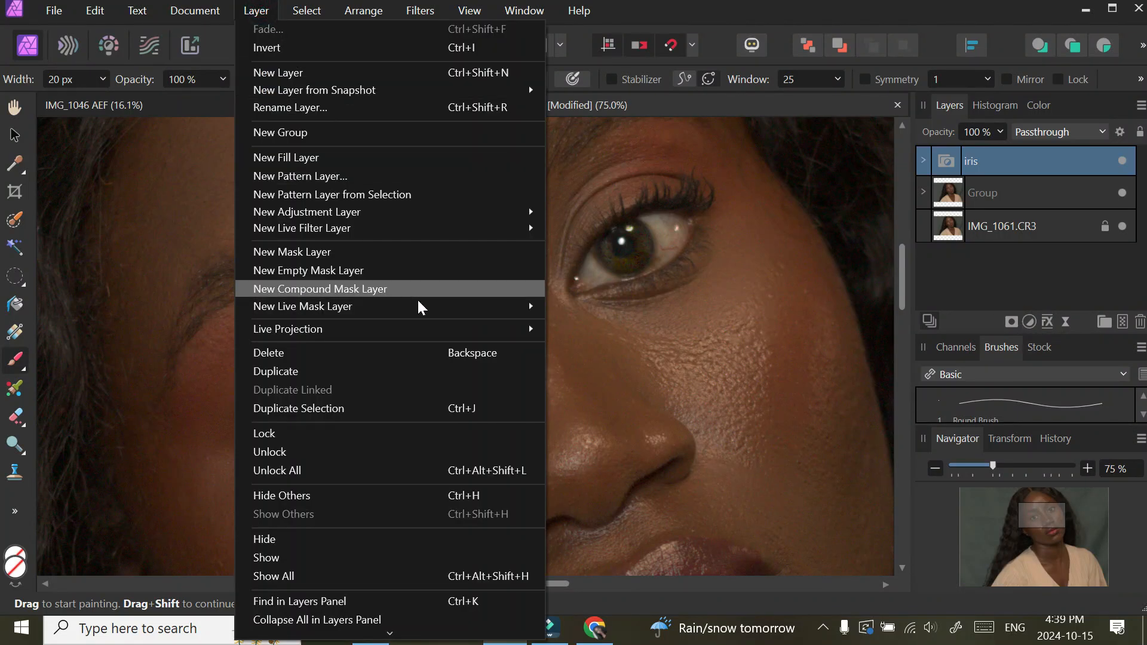
{"action": "left_click", "coordinate": [394, 157]}
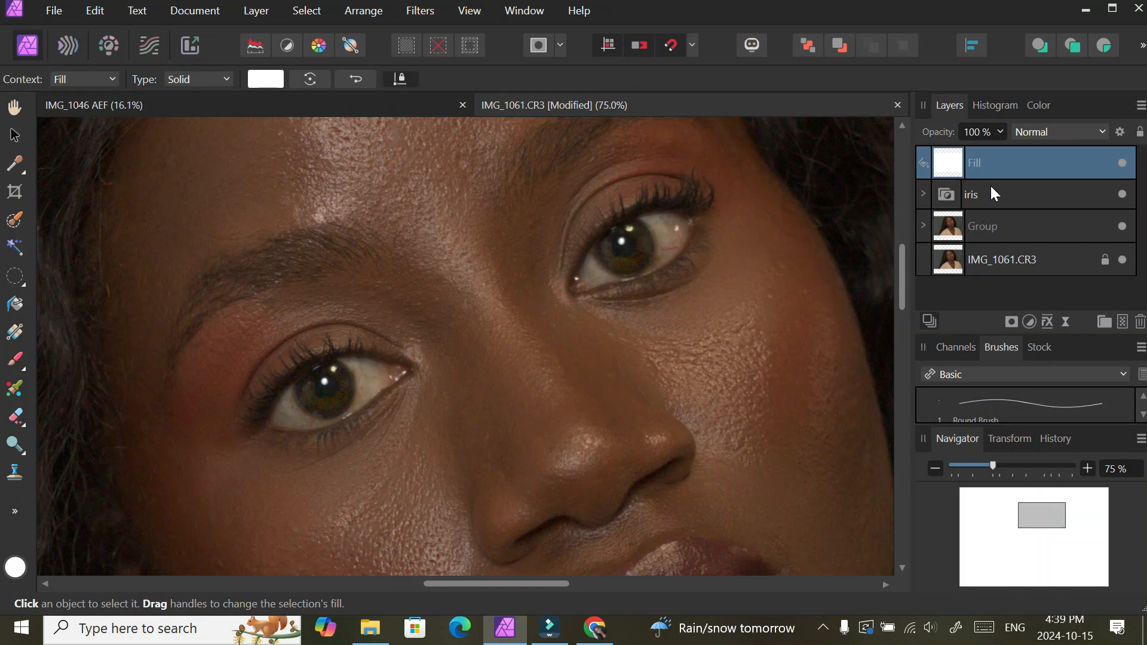
{"action": "double_click", "coordinate": [15, 567]}
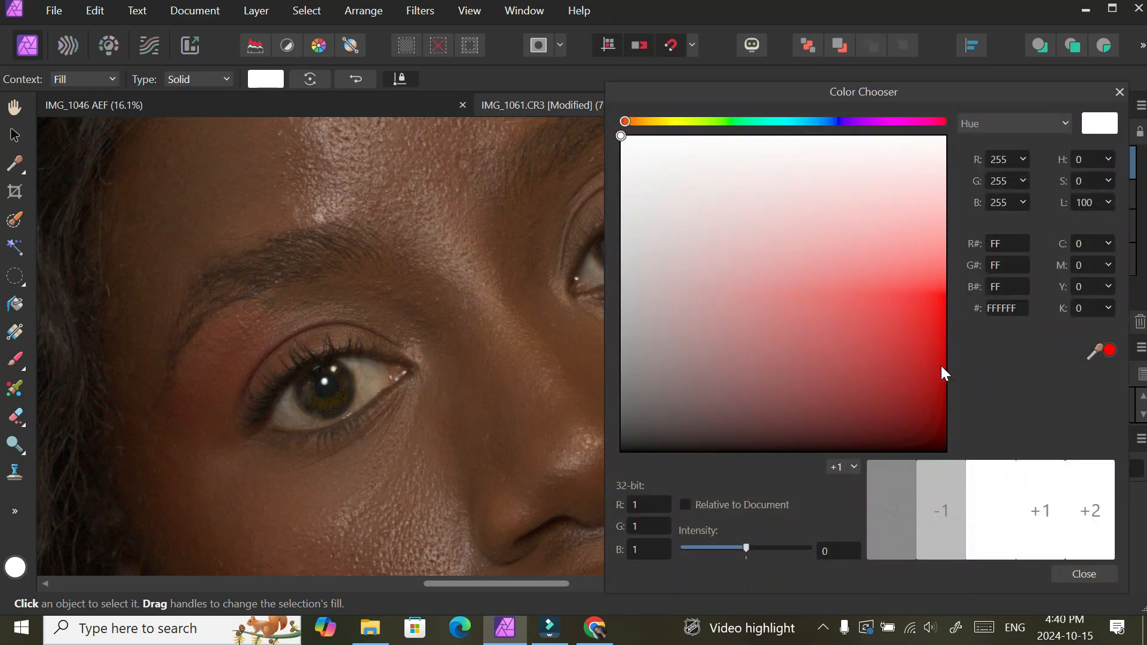
{"action": "left_click", "coordinate": [1008, 310]}
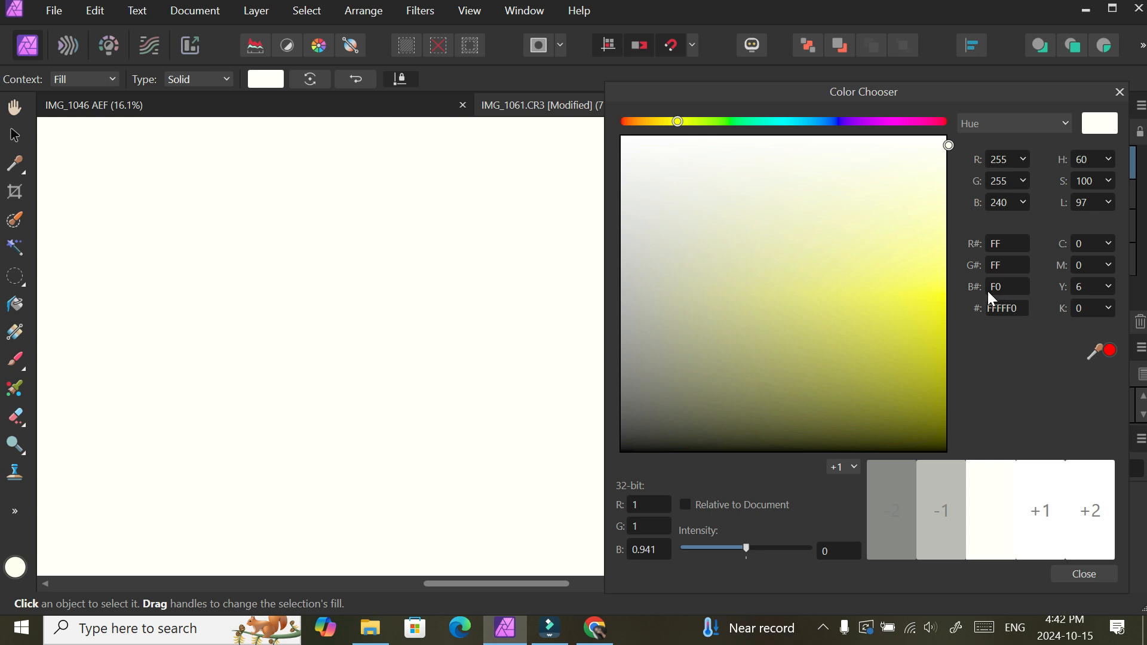
{"action": "left_click", "coordinate": [1119, 91]}
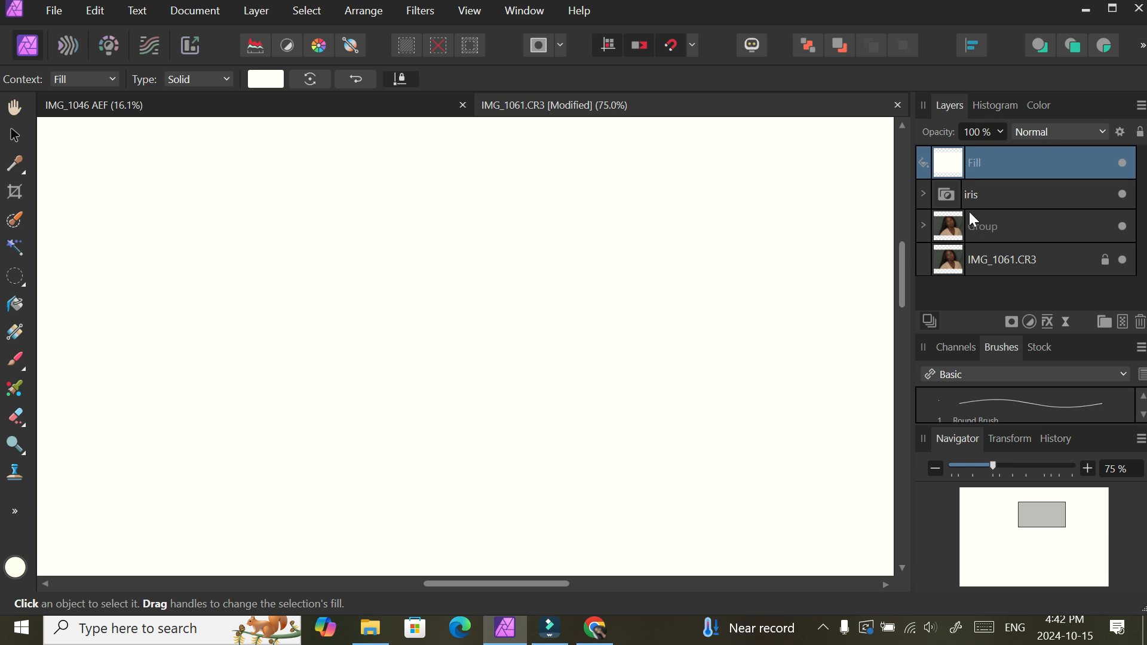
Add a mask to the Fill layer and invert it to black.
{"action": "left_click", "coordinate": [1011, 323]}
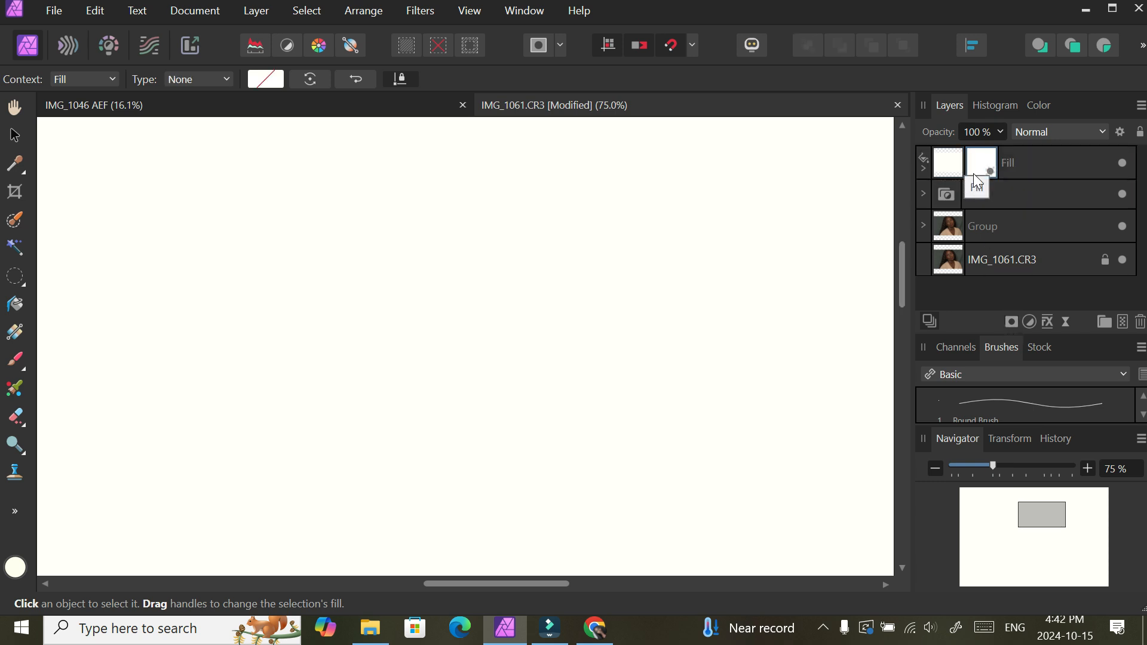
{"action": "left_click", "coordinate": [1102, 130]}
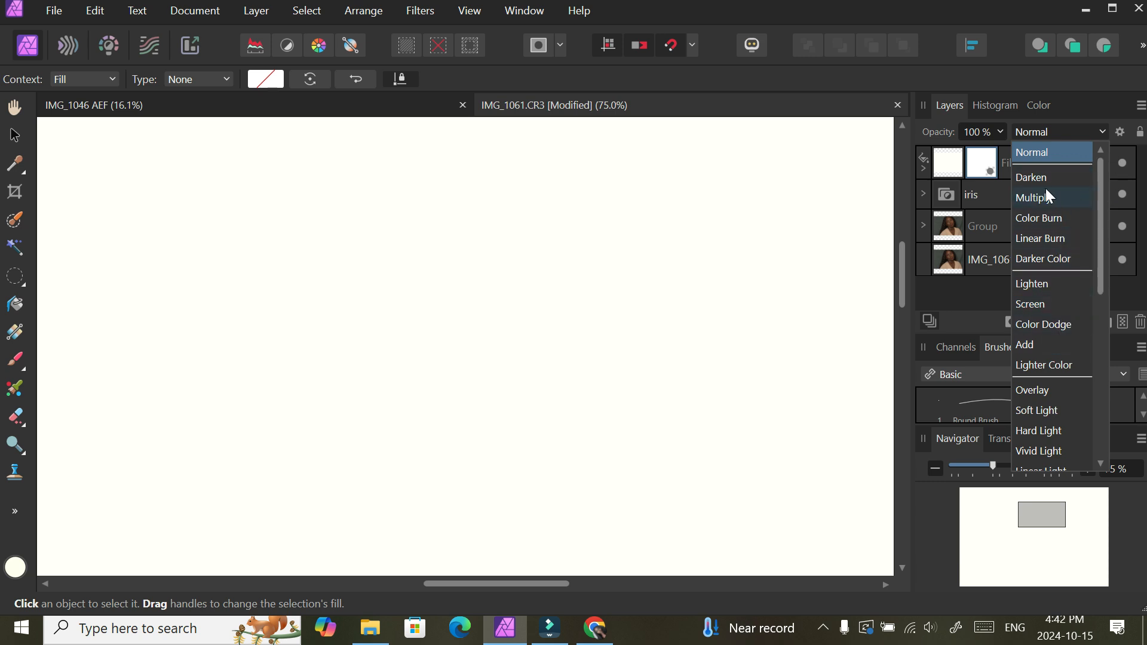
{"action": "scroll", "coordinate": [1059, 399], "scroll_direction": "down", "scroll_amount": 5}
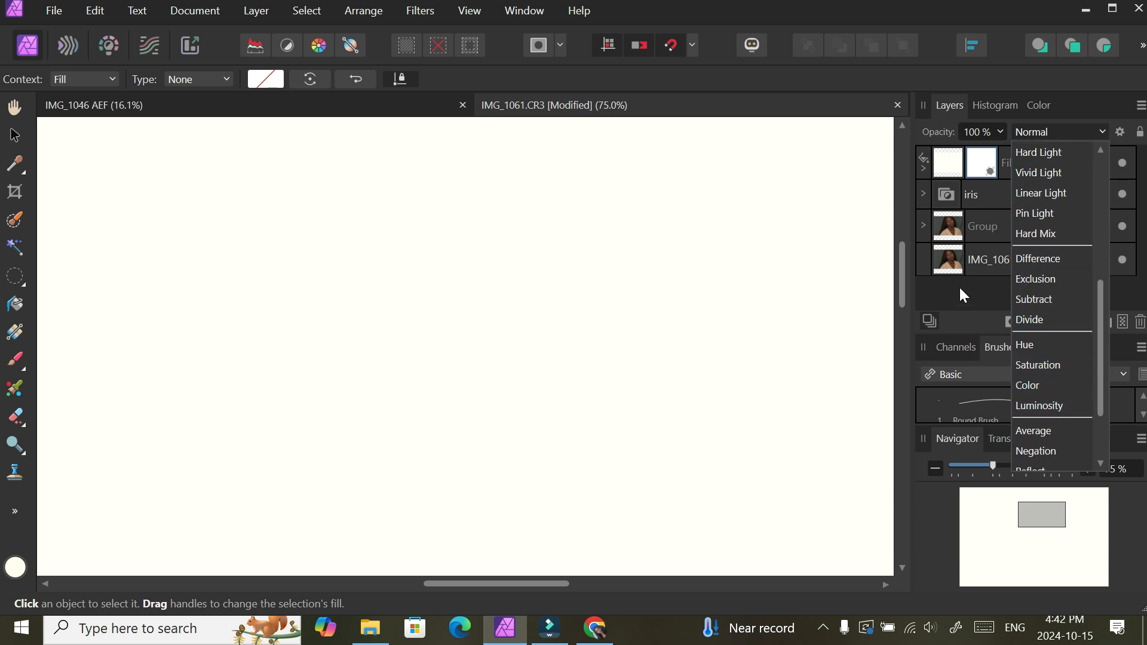
{"action": "left_click", "coordinate": [984, 300]}
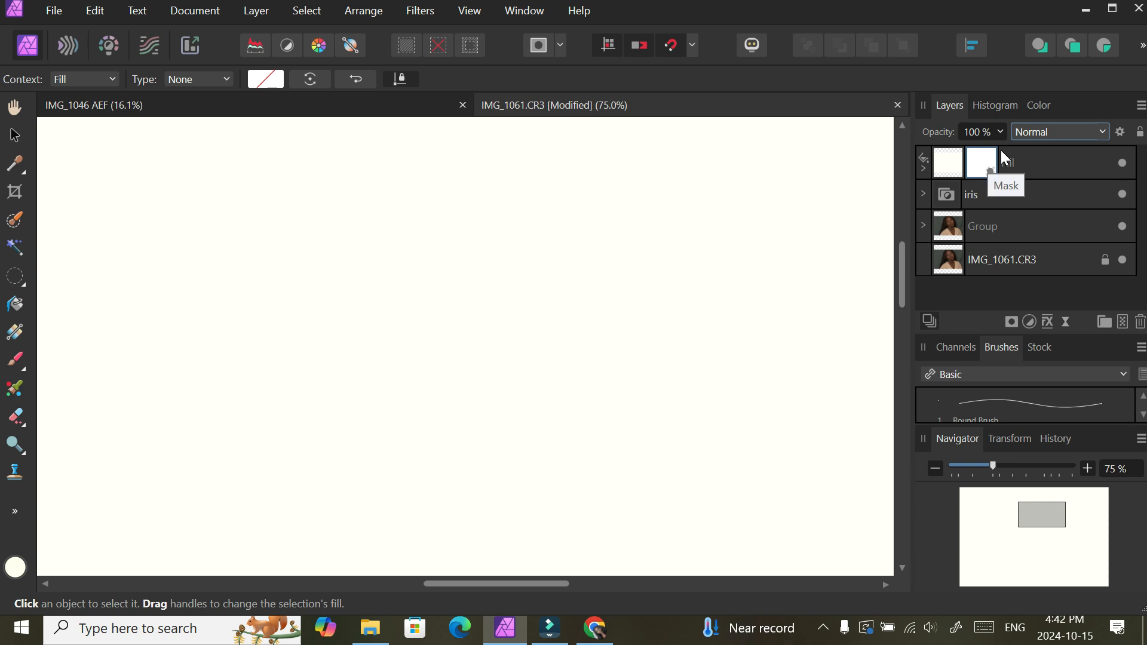
{"action": "key", "text": "ctrl+i"}
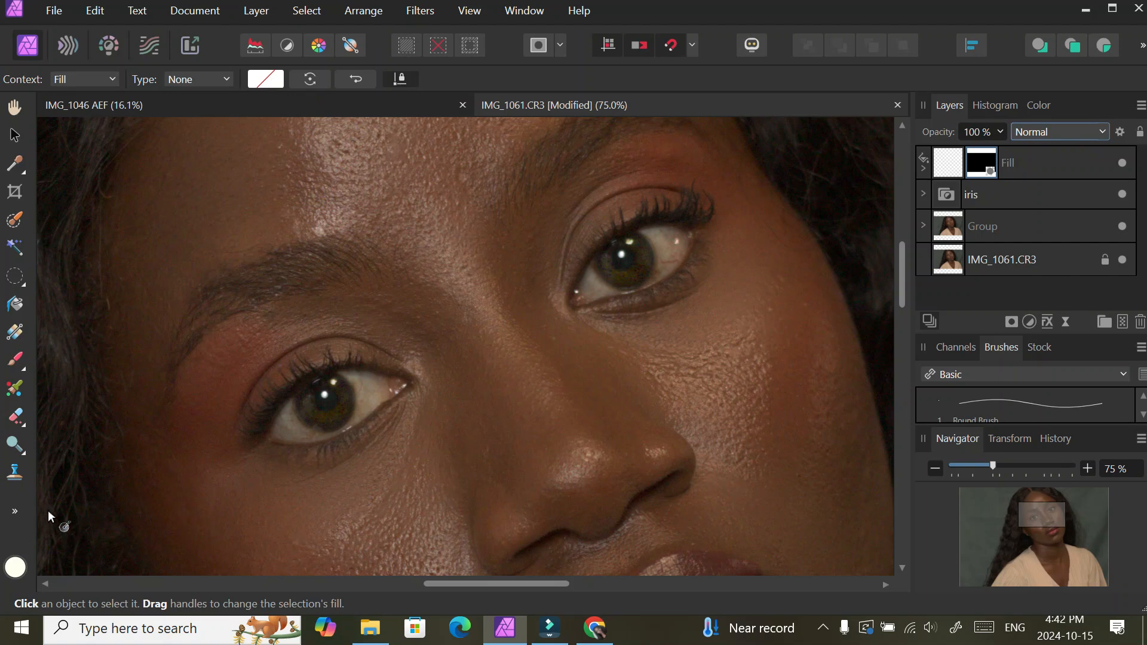
Paint white over the whites of the subject's left eye on the Fill layer's mask, reducing the brush to 12 px.
{"action": "left_click", "coordinate": [15, 359]}
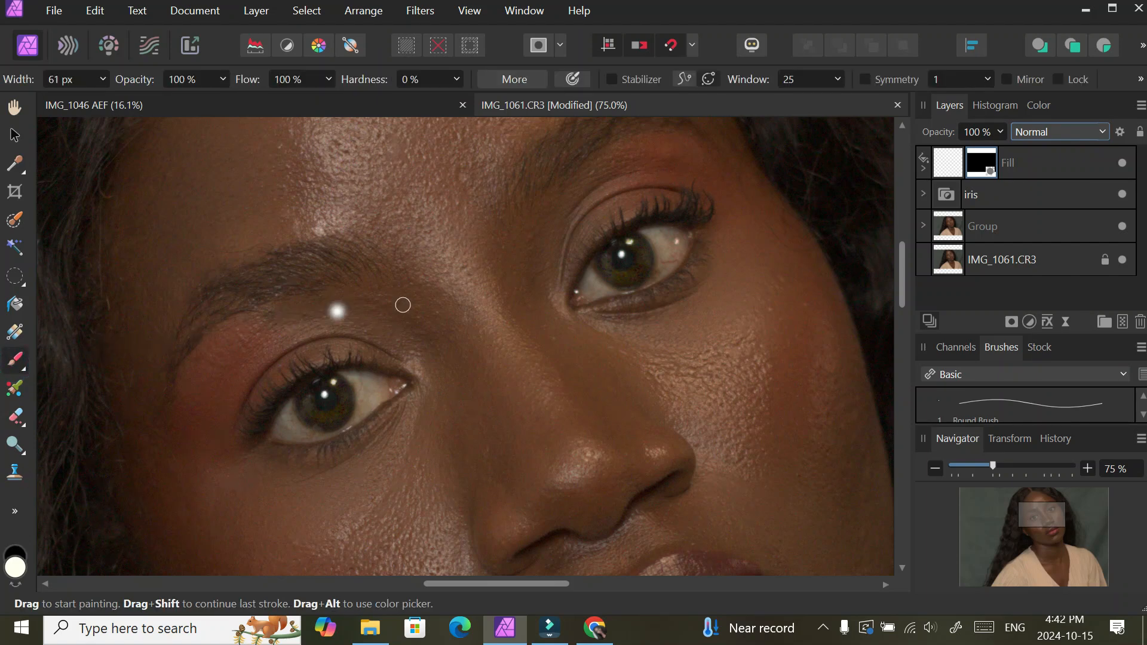
{"action": "mouse_move", "coordinate": [685, 250]}
{"action": "left_mouse_down"}
{"action": "mouse_move", "coordinate": [653, 232]}
{"action": "mouse_move", "coordinate": [660, 239]}
{"action": "left_mouse_up"}
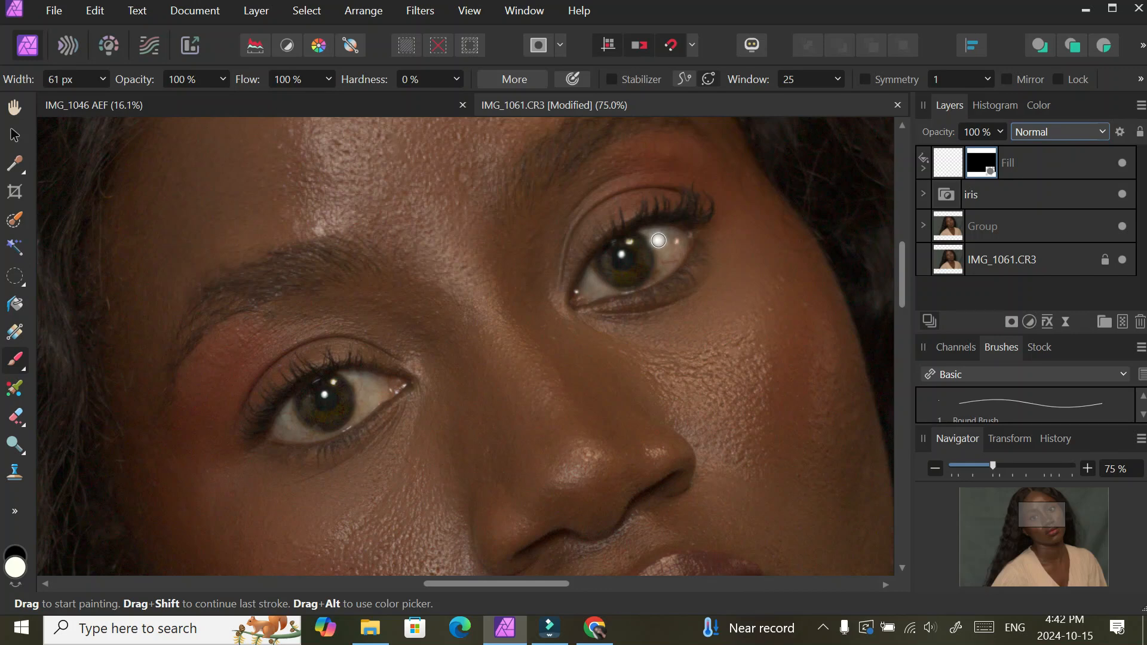
{"action": "key", "text": "["}
{"action": "key", "text": "["}
{"action": "mouse_move", "coordinate": [649, 232]}
{"action": "left_mouse_down"}
{"action": "mouse_move", "coordinate": [663, 258]}
{"action": "mouse_move", "coordinate": [656, 240]}
{"action": "mouse_move", "coordinate": [675, 235]}
{"action": "left_mouse_up"}
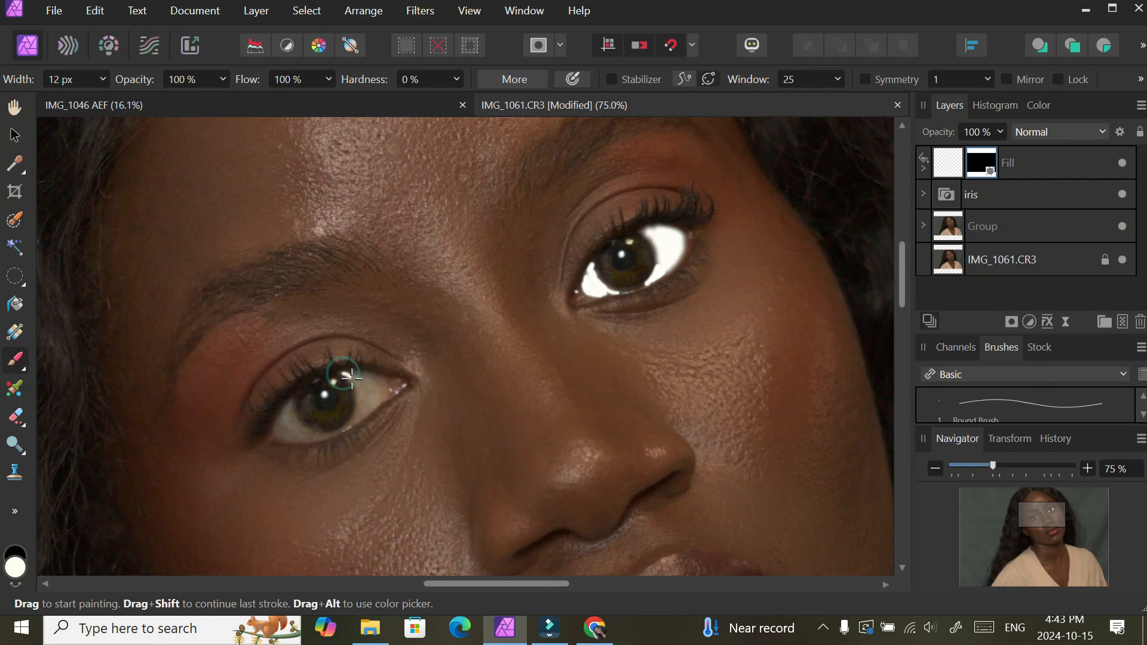
Enlarge the brush to 28 px and paint over the whites of the subject's right eye on the Fill layer's mask.
{"action": "left_click_drag", "start_coordinate": [346, 373], "coordinate": [350, 418]}
{"action": "key", "text": "ctrl+z"}
{"action": "key", "text": "bracketright"}
{"action": "key", "text": "bracketright"}
{"action": "key", "text": "bracketright"}
{"action": "key", "text": "bracketright"}
{"action": "key", "text": "bracketright"}
{"action": "key", "text": "bracketright"}
{"action": "key", "text": "bracketright"}
{"action": "key", "text": "bracketright"}
{"action": "mouse_move", "coordinate": [288, 407]}
{"action": "left_mouse_down"}
{"action": "mouse_move", "coordinate": [274, 435]}
{"action": "mouse_move", "coordinate": [315, 435]}
{"action": "mouse_move", "coordinate": [288, 430]}
{"action": "mouse_move", "coordinate": [289, 411]}
{"action": "left_mouse_up"}
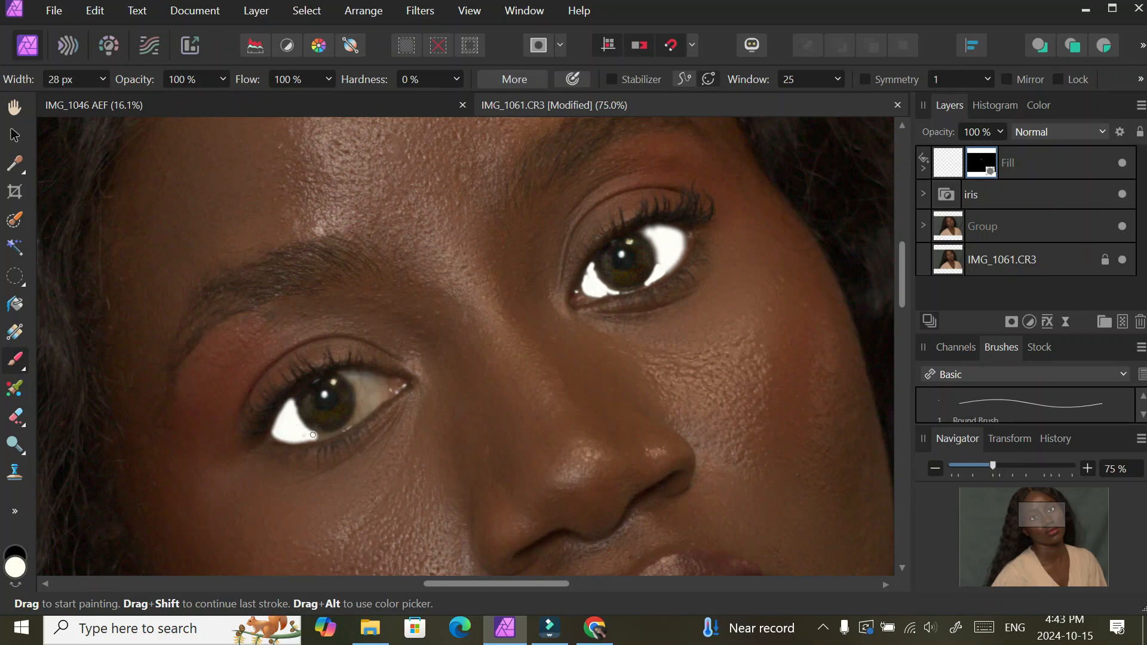
{"action": "mouse_move", "coordinate": [346, 374]}
{"action": "left_mouse_down"}
{"action": "mouse_move", "coordinate": [360, 396]}
{"action": "mouse_move", "coordinate": [355, 419]}
{"action": "mouse_move", "coordinate": [387, 385]}
{"action": "mouse_move", "coordinate": [349, 376]}
{"action": "mouse_move", "coordinate": [381, 378]}
{"action": "mouse_move", "coordinate": [380, 392]}
{"action": "mouse_move", "coordinate": [364, 378]}
{"action": "mouse_move", "coordinate": [367, 407]}
{"action": "mouse_move", "coordinate": [371, 384]}
{"action": "mouse_move", "coordinate": [375, 397]}
{"action": "left_mouse_up"}
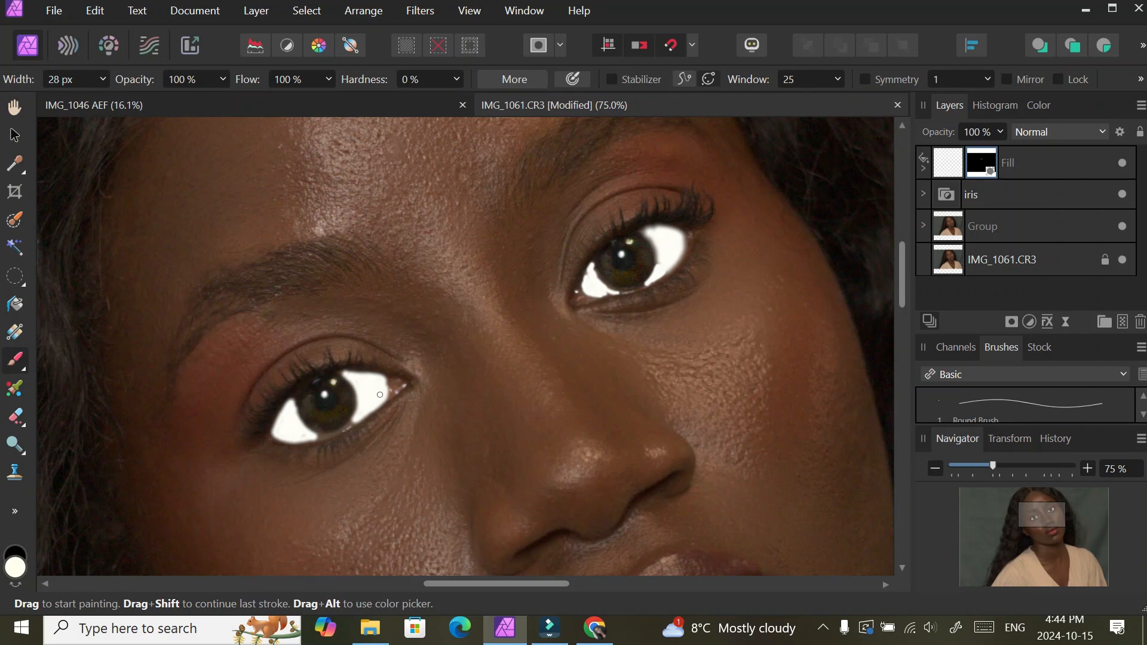
Fill in the remaining gap below the iris of the subject's right eye with a smaller brush.
{"action": "left_click", "coordinate": [327, 417]}
{"action": "key", "text": "bracketleft"}
{"action": "key", "text": "bracketleft"}
{"action": "left_click_drag", "start_coordinate": [322, 436], "coordinate": [327, 436]}
{"action": "mouse_move", "coordinate": [348, 426]}
{"action": "left_mouse_down"}
{"action": "mouse_move", "coordinate": [305, 445]}
{"action": "mouse_move", "coordinate": [335, 432]}
{"action": "left_mouse_up"}
Preview different blend modes on the Fill layer and set it to Color.
{"action": "left_click", "coordinate": [1065, 168]}
{"action": "left_click", "coordinate": [1090, 134]}
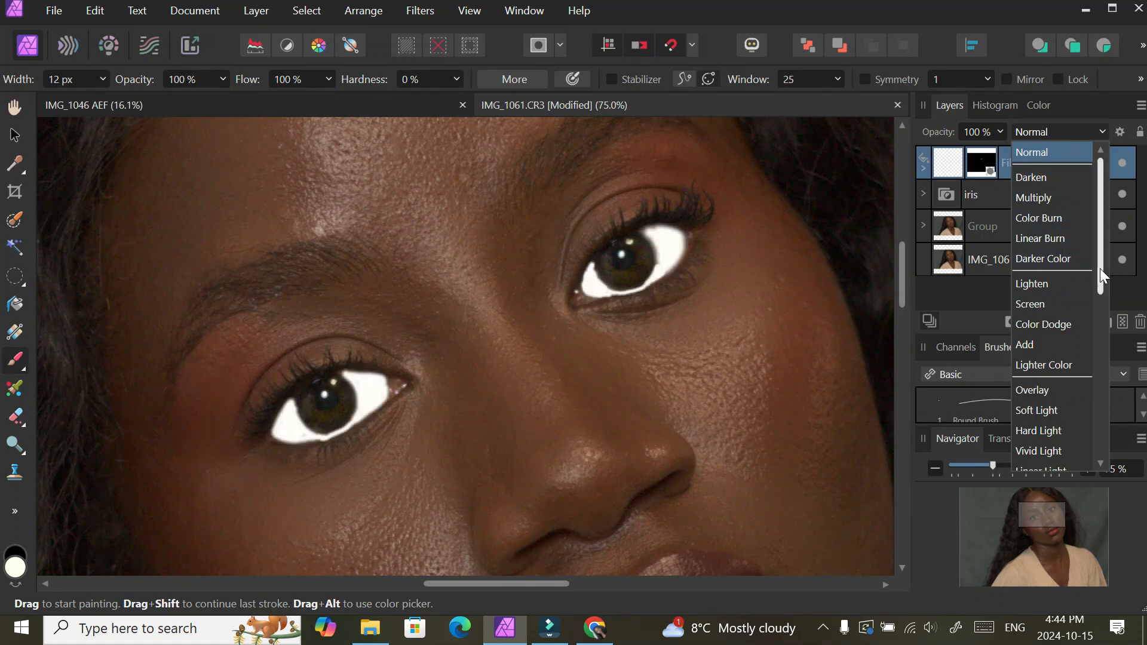
{"action": "scroll", "coordinate": [1069, 287], "scroll_direction": "down", "scroll_amount": 5}
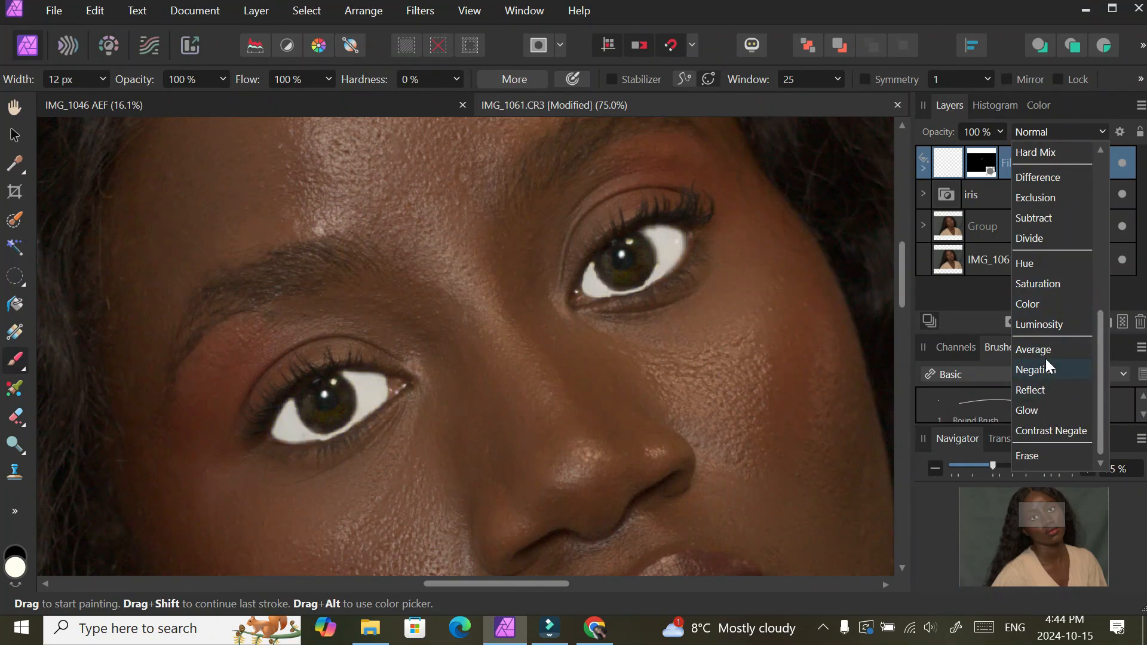
{"action": "scroll", "coordinate": [1040, 322], "scroll_direction": "up", "scroll_amount": 4}
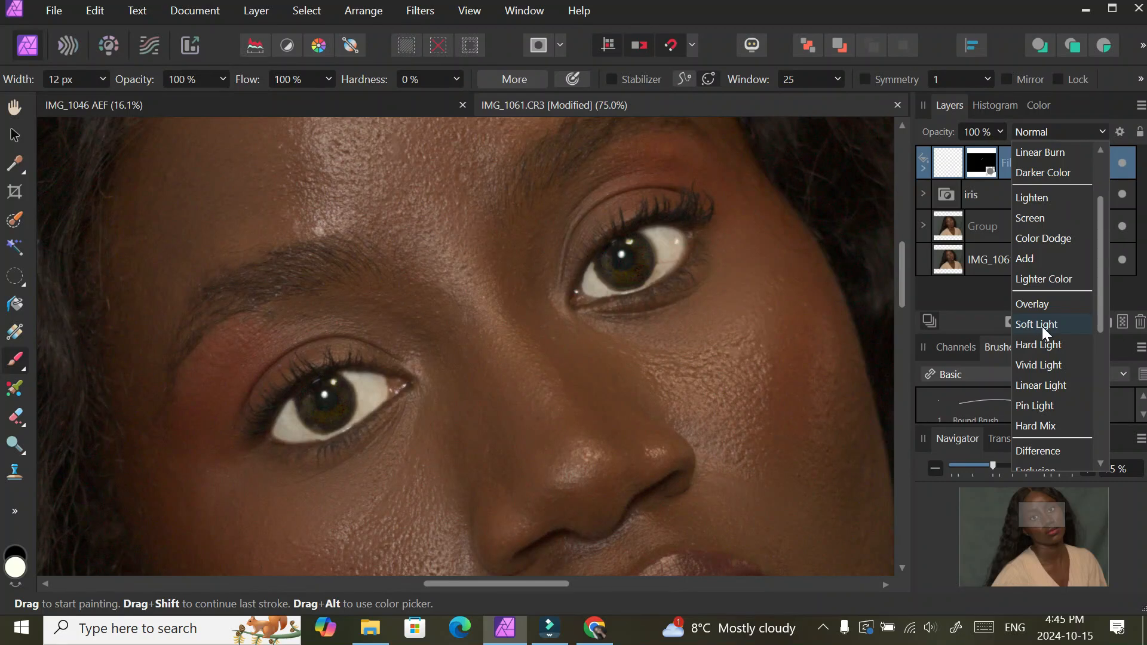
{"action": "scroll", "coordinate": [1053, 292], "scroll_direction": "up", "scroll_amount": 2}
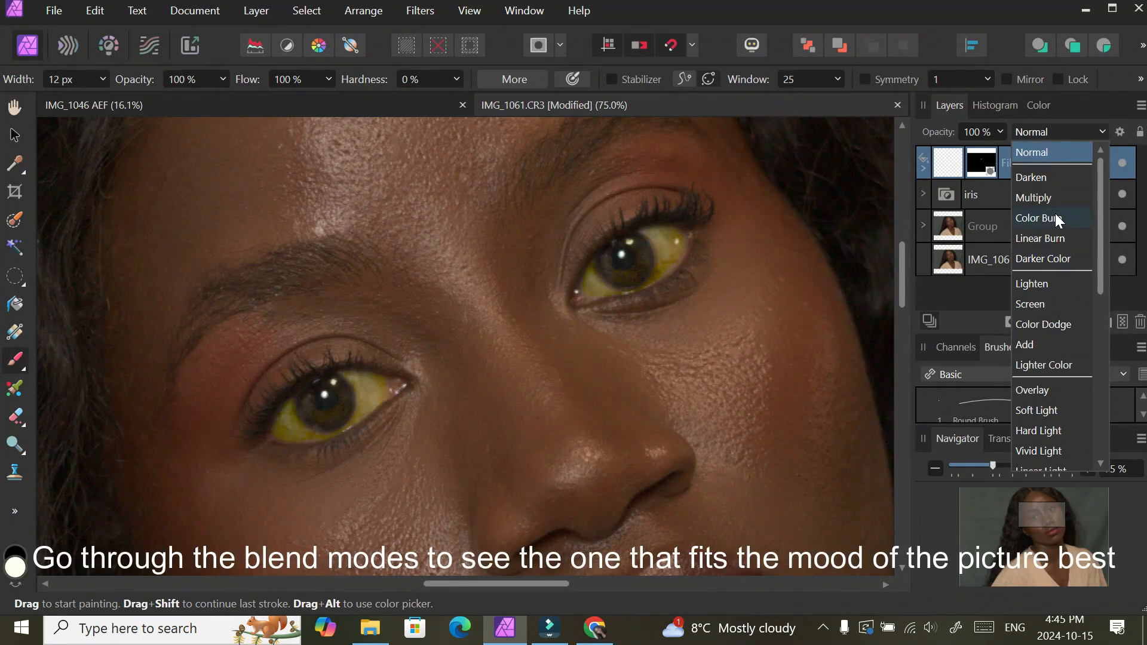
{"action": "scroll", "coordinate": [1057, 317], "scroll_direction": "down", "scroll_amount": 1}
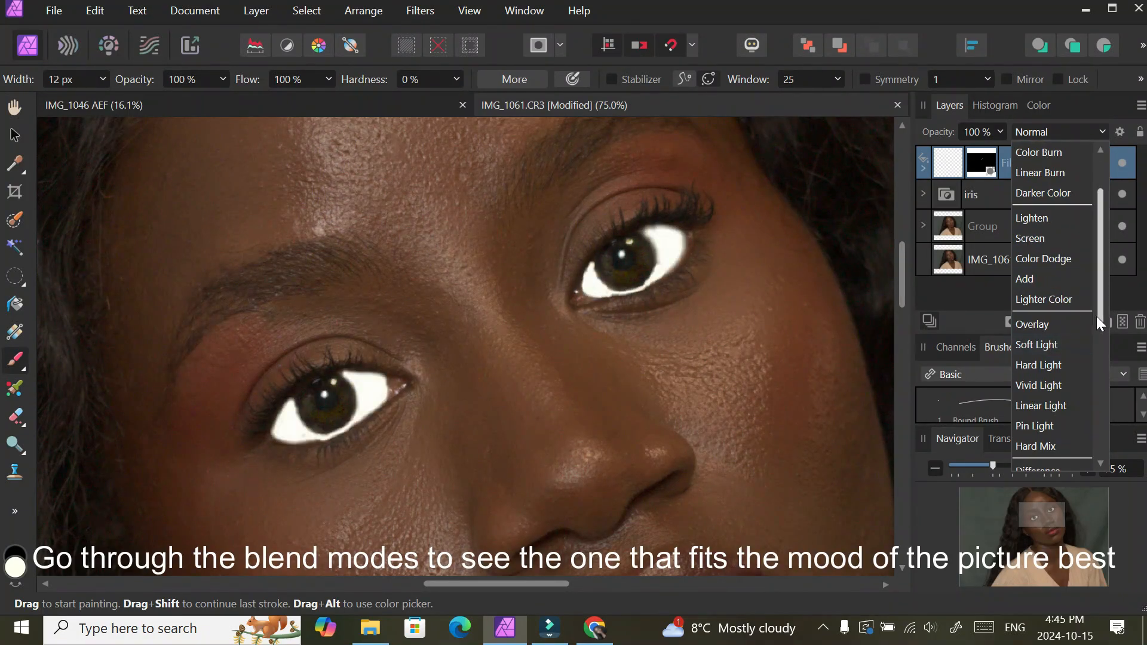
{"action": "scroll", "coordinate": [1067, 344], "scroll_direction": "down", "scroll_amount": 4}
{"action": "left_click", "coordinate": [1061, 323]}
Set the Fill layer's opacity to 47% and check the effect on the face.
{"action": "left_click", "coordinate": [999, 132]}
{"action": "left_click_drag", "start_coordinate": [1001, 155], "coordinate": [935, 157]}
{"action": "key", "text": "ctrl+minus"}
{"action": "key", "text": "ctrl+minus"}
{"action": "mouse_move", "coordinate": [902, 287]}
{"action": "left_mouse_down"}
{"action": "mouse_move", "coordinate": [905, 311]}
{"action": "mouse_move", "coordinate": [903, 273]}
{"action": "left_mouse_up"}
{"action": "key", "text": "ctrl+plus"}
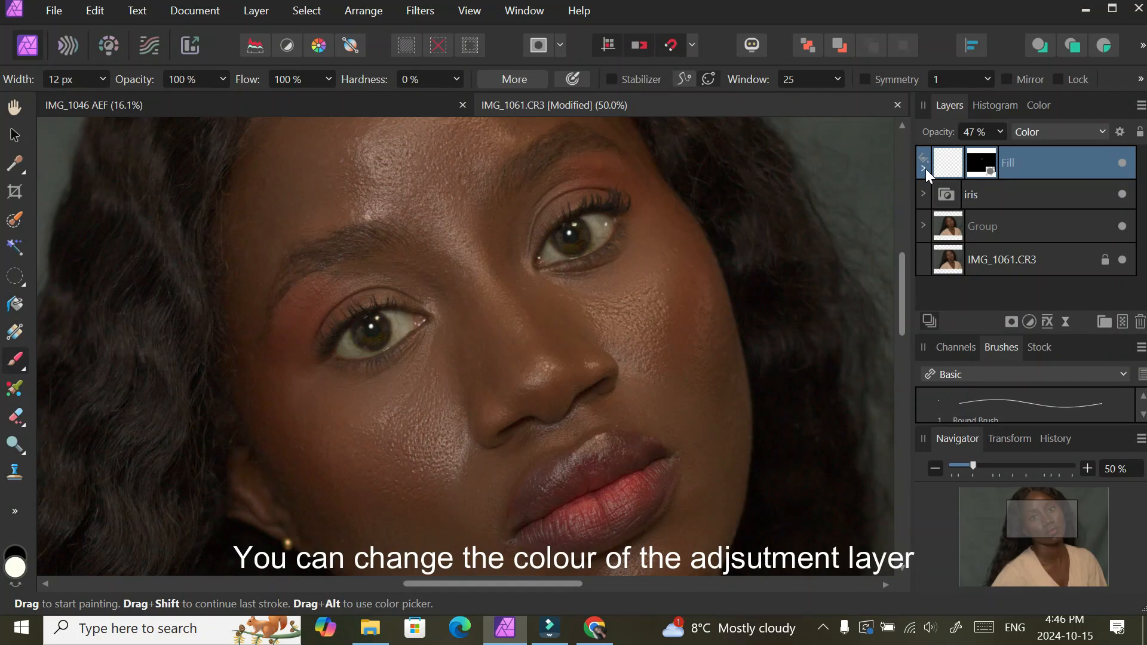
Change the Fill layer's color to hex FCFAF6.
{"action": "left_click", "coordinate": [925, 167]}
{"action": "key", "text": "ctrl+0"}
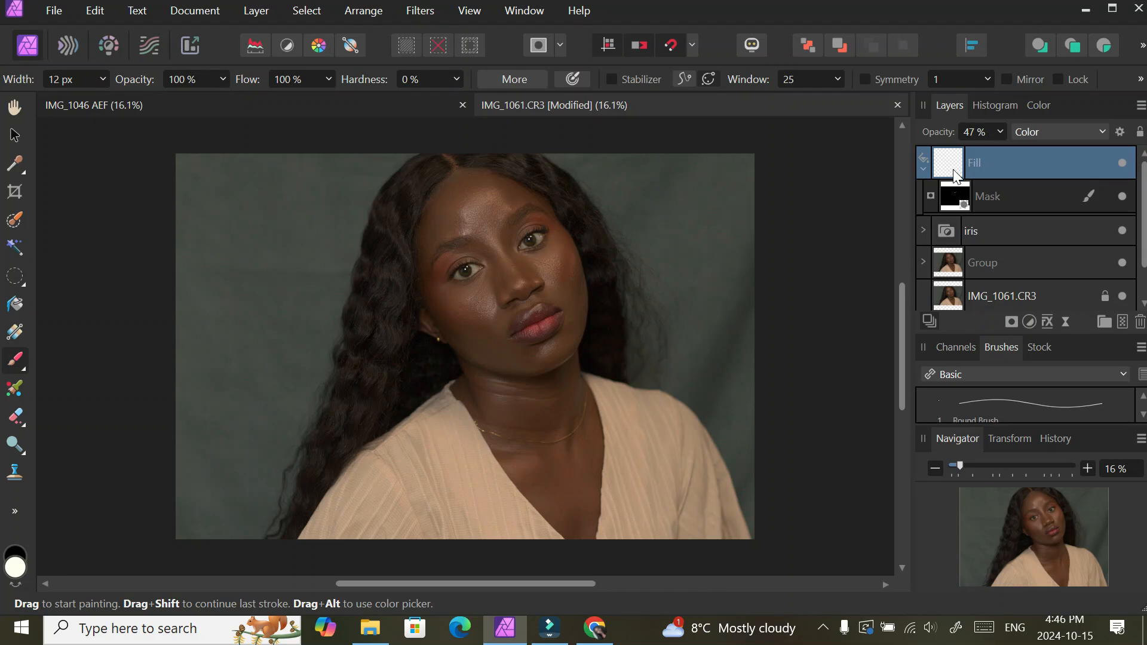
{"action": "double_click", "coordinate": [13, 567]}
{"action": "left_click", "coordinate": [1007, 306]}
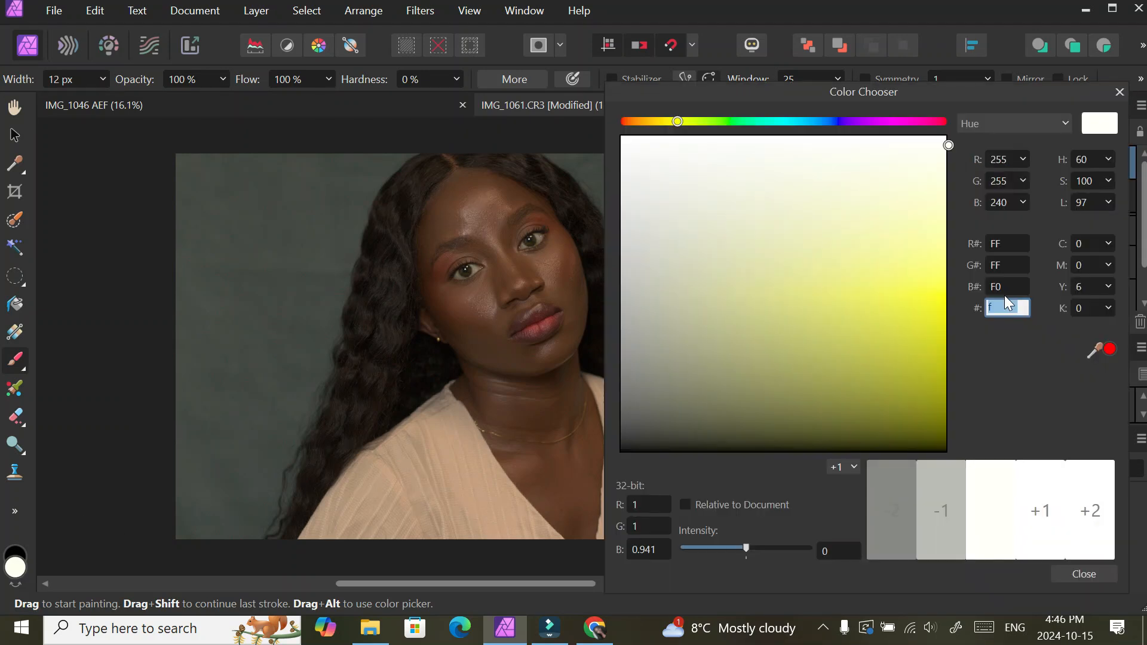
{"action": "type", "text": "fcf"}
{"action": "type", "text": "af6"}
{"action": "key", "text": "Return"}
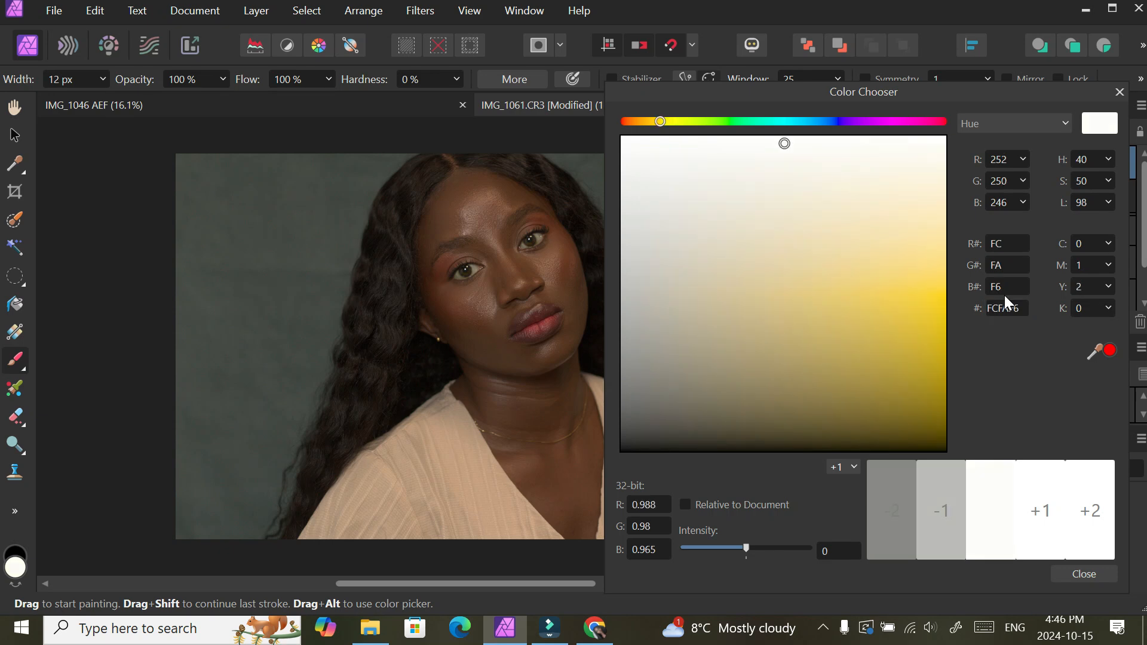
Collapse the Fill layer, switch its blend mode to Negation and lower its opacity to 12%.
{"action": "left_click", "coordinate": [1120, 94]}
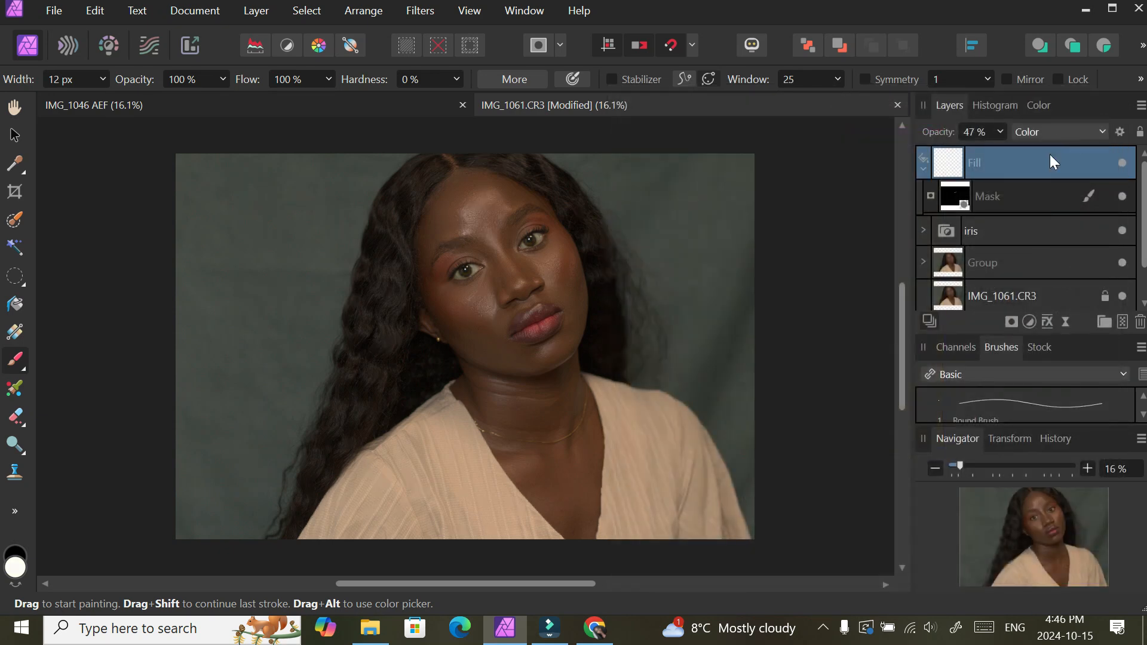
{"action": "left_click", "coordinate": [923, 169]}
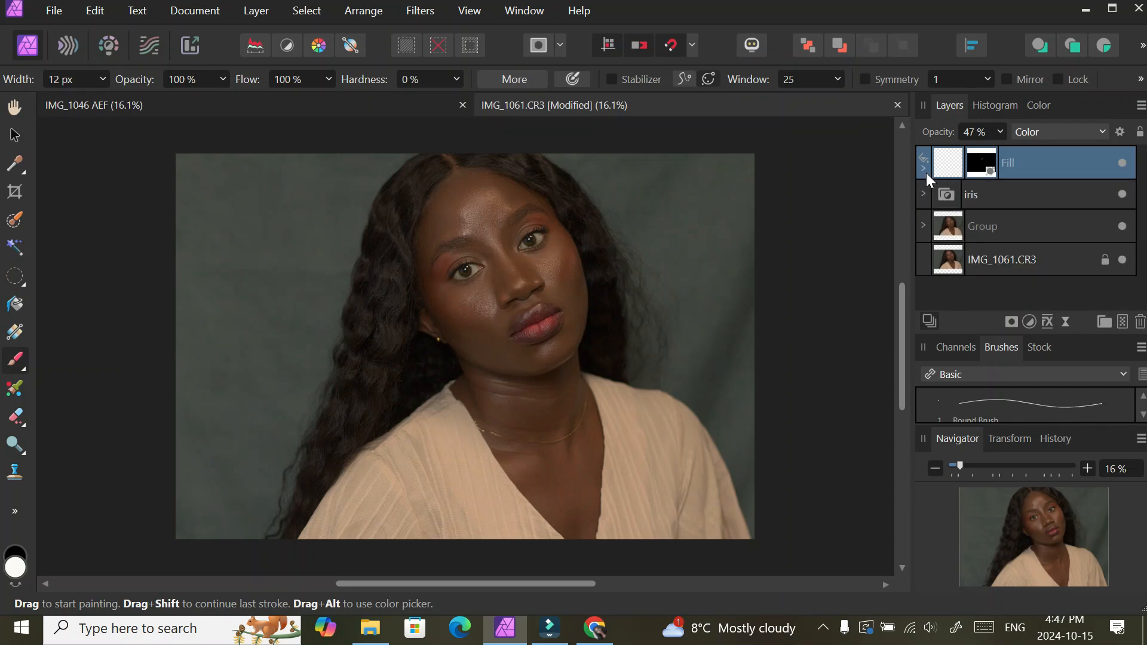
{"action": "left_click", "coordinate": [1059, 132]}
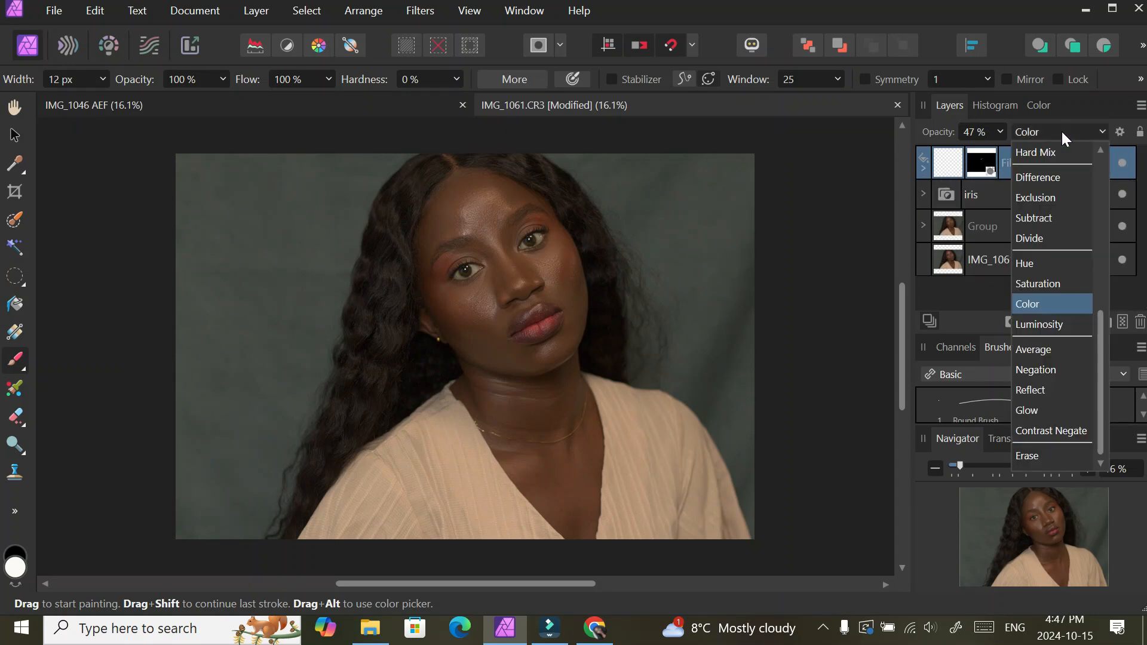
{"action": "left_click", "coordinate": [1040, 372]}
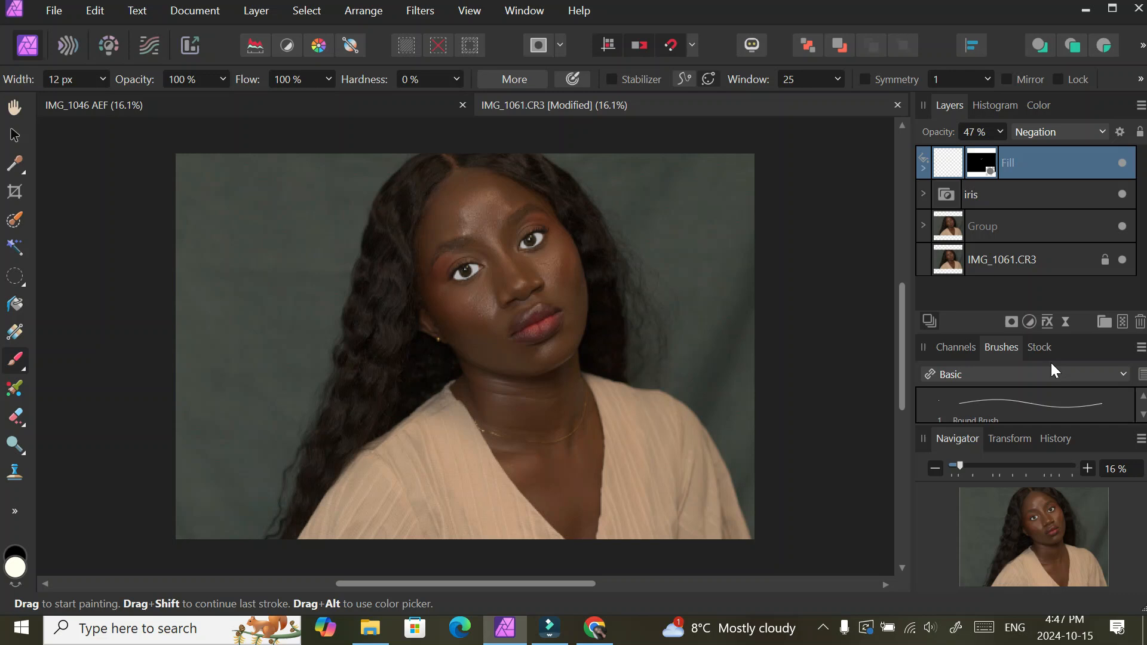
{"action": "left_click", "coordinate": [997, 132]}
{"action": "left_click_drag", "start_coordinate": [997, 152], "coordinate": [958, 155]}
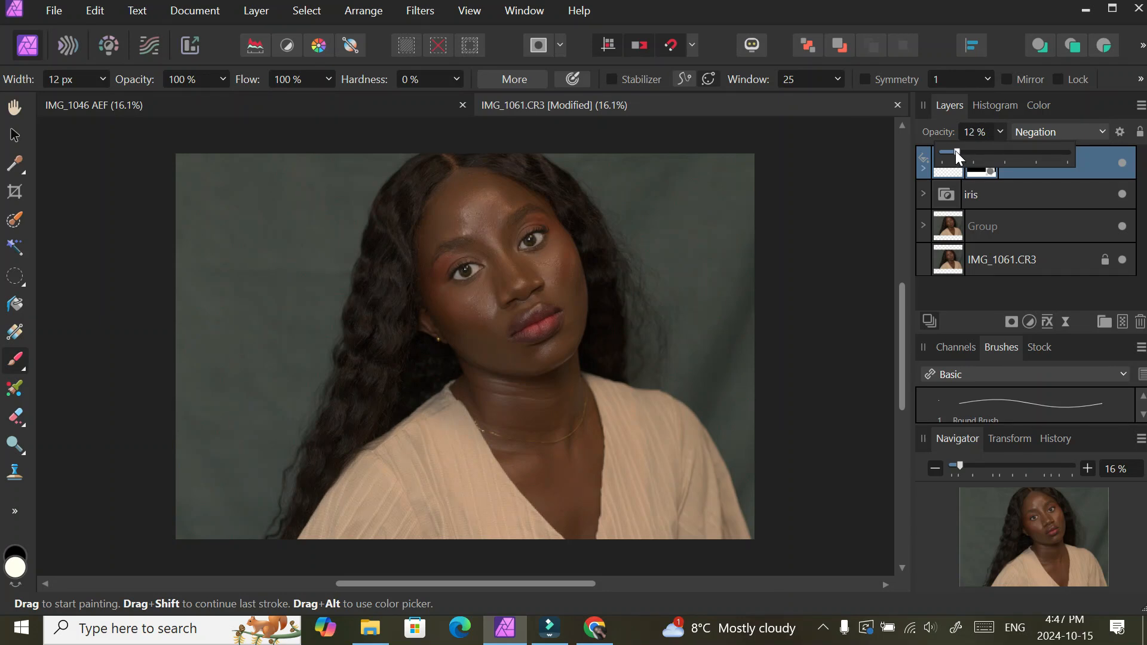
Compare the portrait with and without the Fill layer and examine the whitened eyes up close.
{"action": "left_click", "coordinate": [1123, 163]}
{"action": "left_click", "coordinate": [1122, 163]}
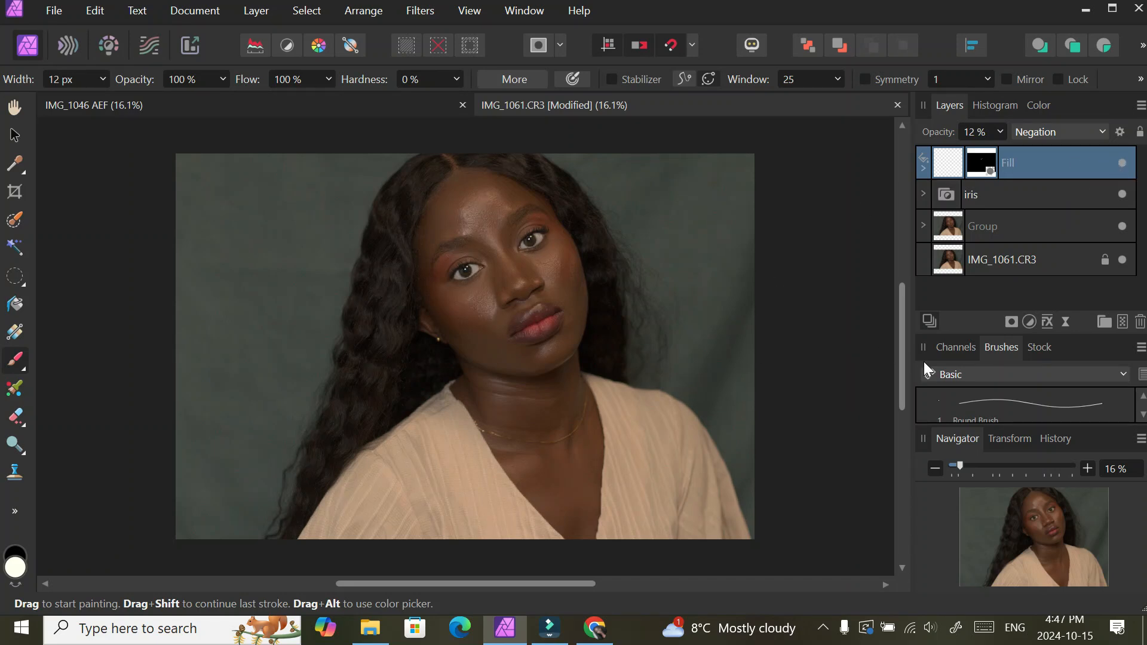
{"action": "key", "text": "ctrl+plus"}
{"action": "key", "text": "ctrl+plus"}
{"action": "key", "text": "ctrl+plus"}
{"action": "key", "text": "ctrl+plus"}
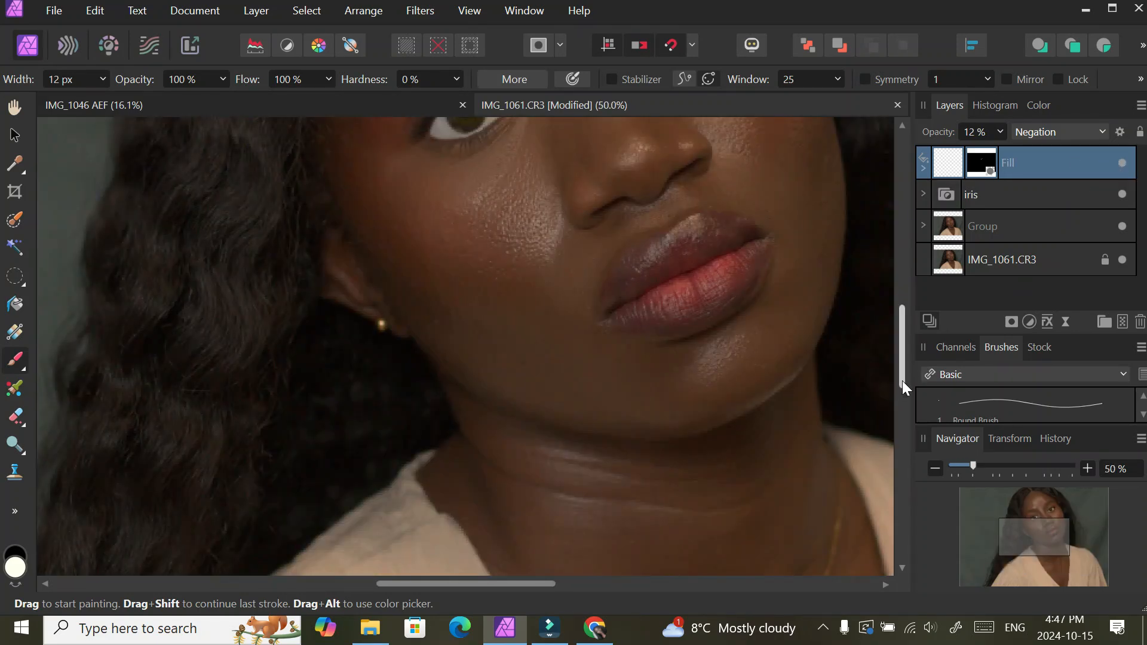
{"action": "left_click_drag", "start_coordinate": [904, 382], "coordinate": [902, 330]}
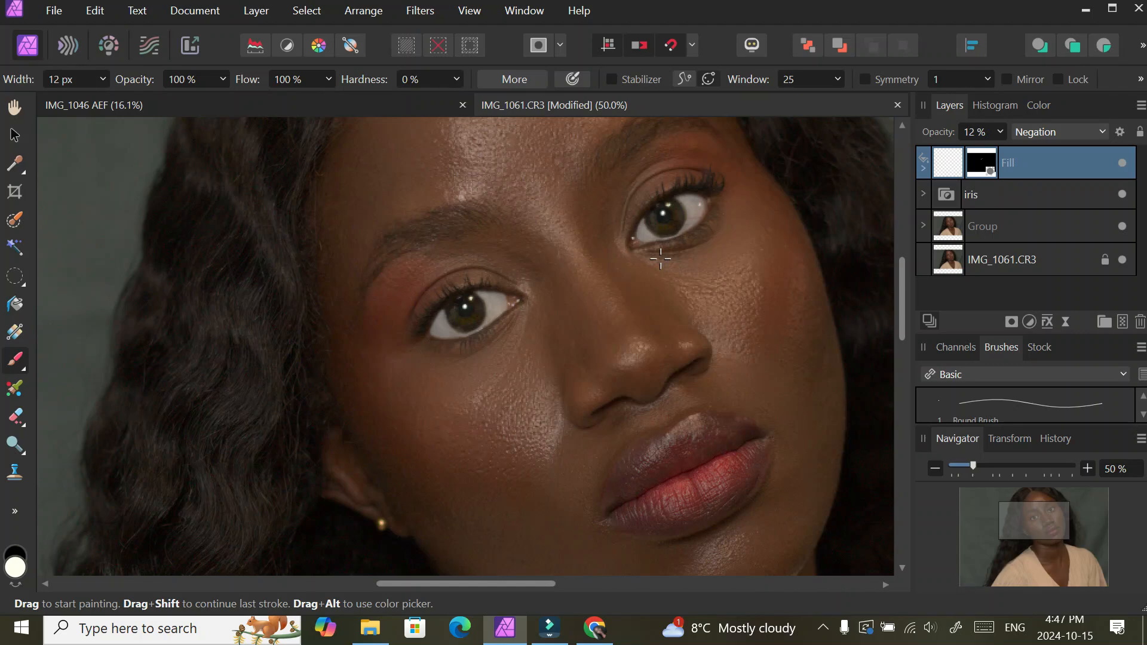
{"action": "left_click_drag", "start_coordinate": [902, 317], "coordinate": [905, 317]}
{"action": "key", "text": "ctrl+minus"}
{"action": "key", "text": "ctrl+minus"}
{"action": "key", "text": "ctrl+minus"}
{"action": "key", "text": "ctrl+minus"}
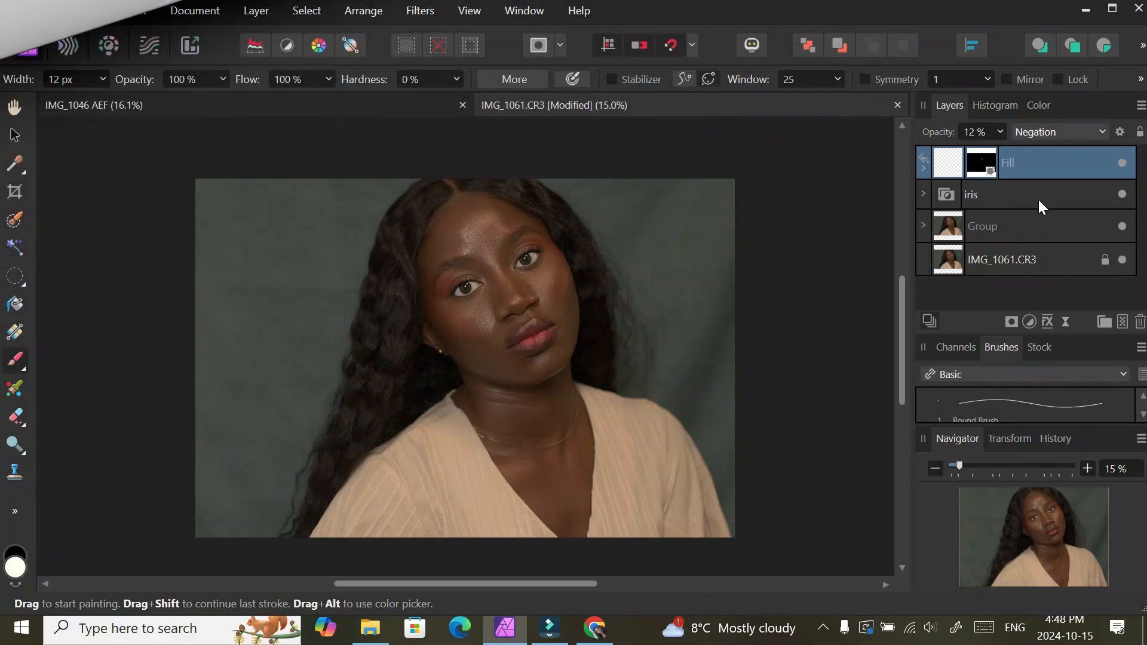
Group the Fill layer with the iris group and name the new group "eyes".
{"action": "left_click", "coordinate": [1044, 193], "text": "ctrl"}
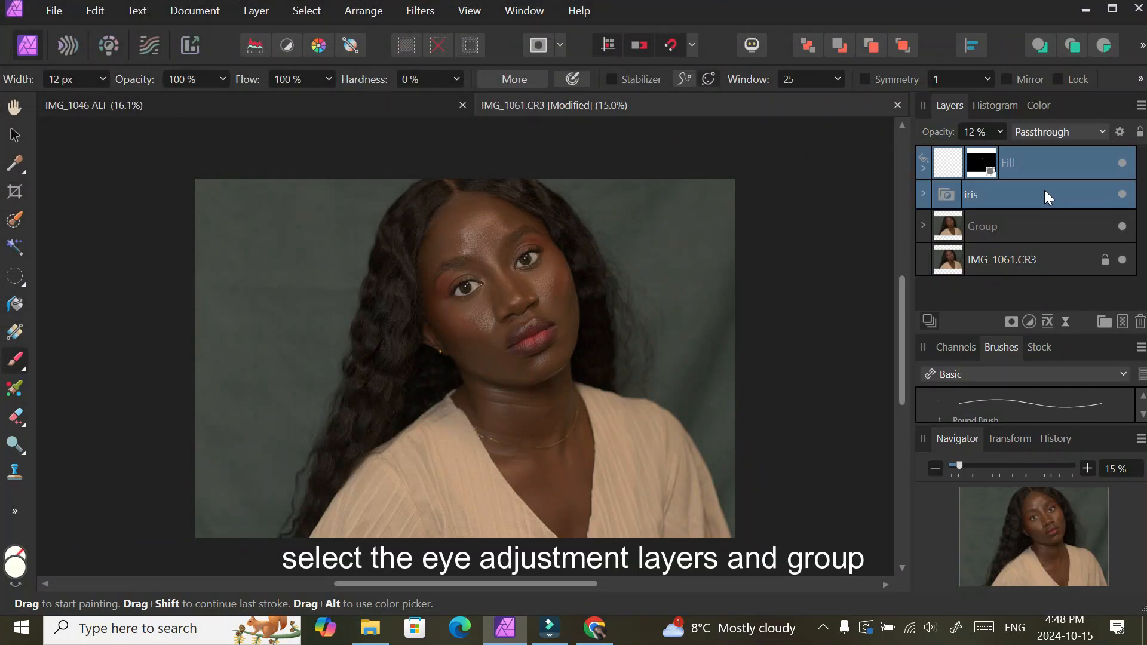
{"action": "key", "text": "ctrl+g"}
{"action": "double_click", "coordinate": [1013, 172]}
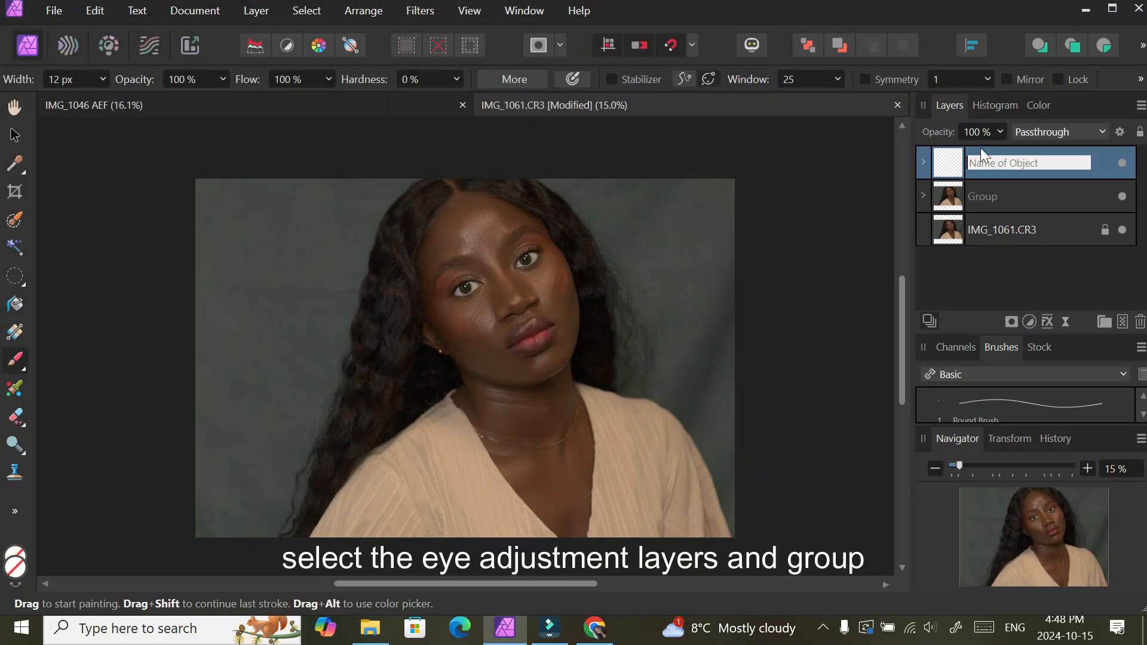
{"action": "type", "text": "eyes"}
{"action": "key", "text": "Return"}
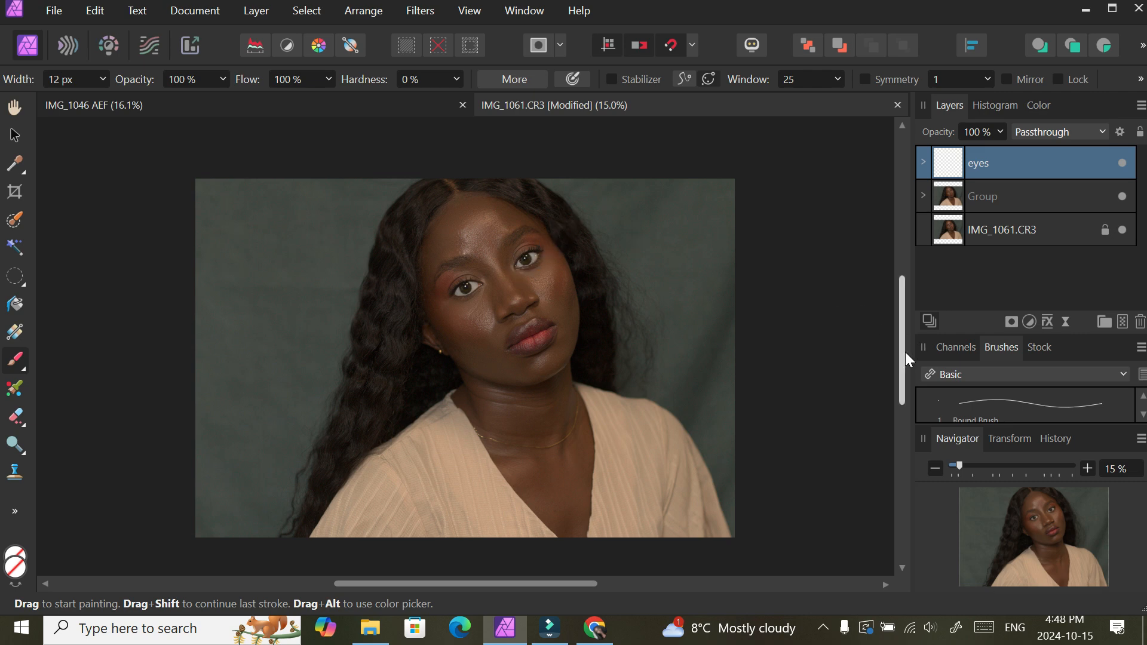
Examine the retouched eyes up close and compare the whole portrait with and without the eyes group.
{"action": "key", "text": "ctrl+plus"}
{"action": "key", "text": "ctrl+plus"}
{"action": "key", "text": "ctrl+plus"}
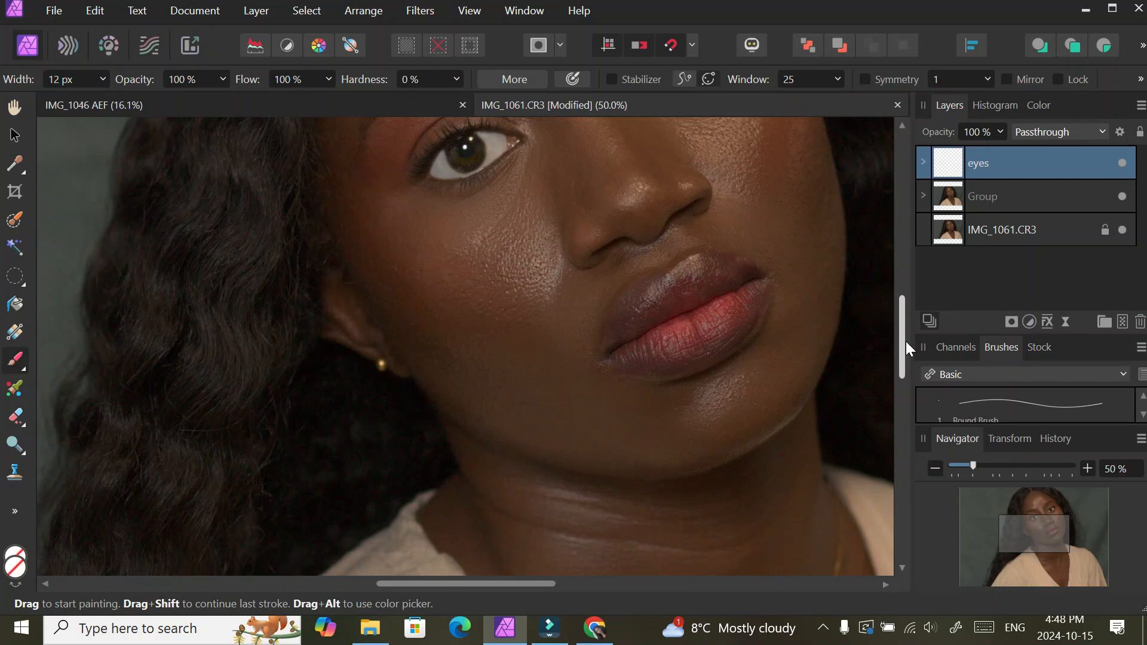
{"action": "left_click_drag", "start_coordinate": [905, 342], "coordinate": [896, 303]}
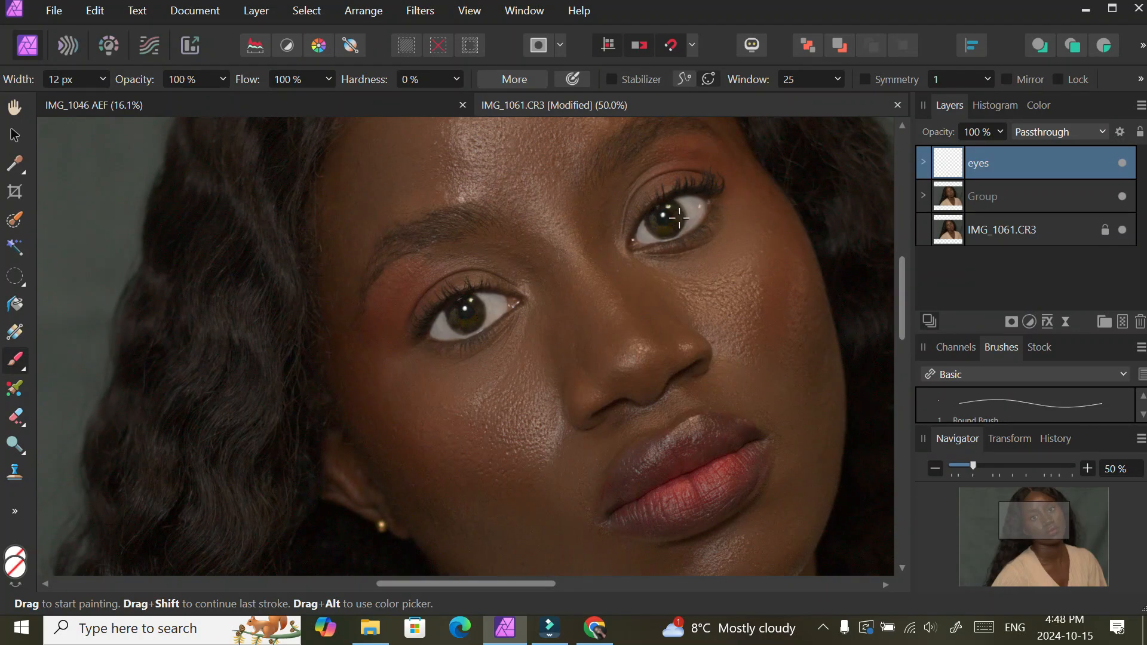
{"action": "left_click", "coordinate": [923, 161]}
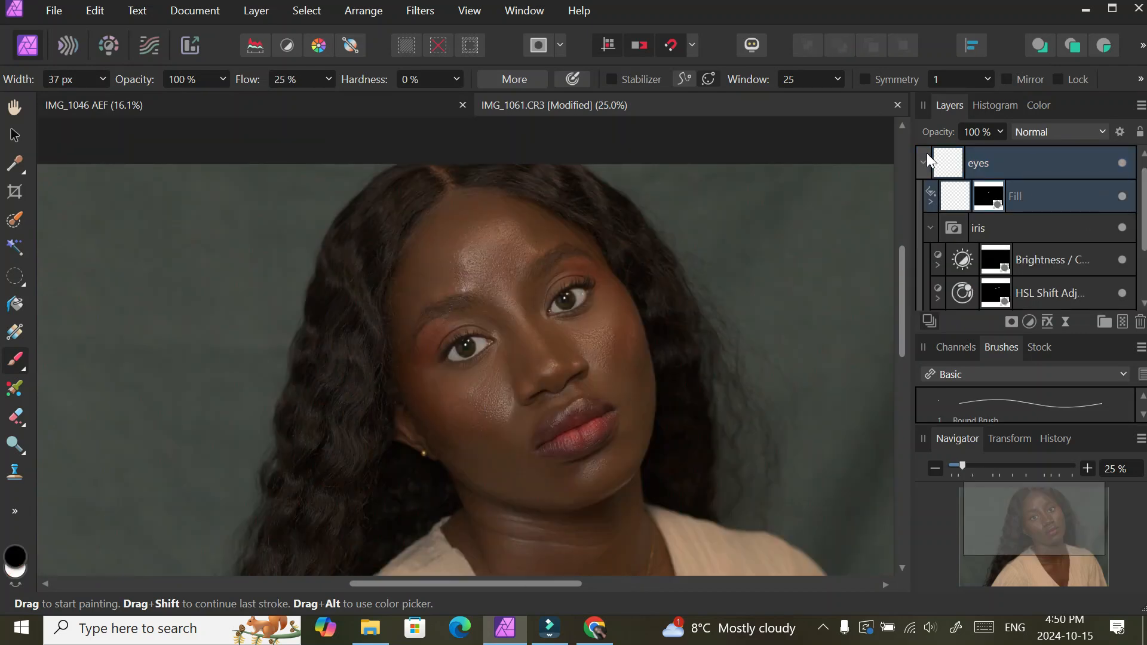
{"action": "left_click", "coordinate": [924, 162]}
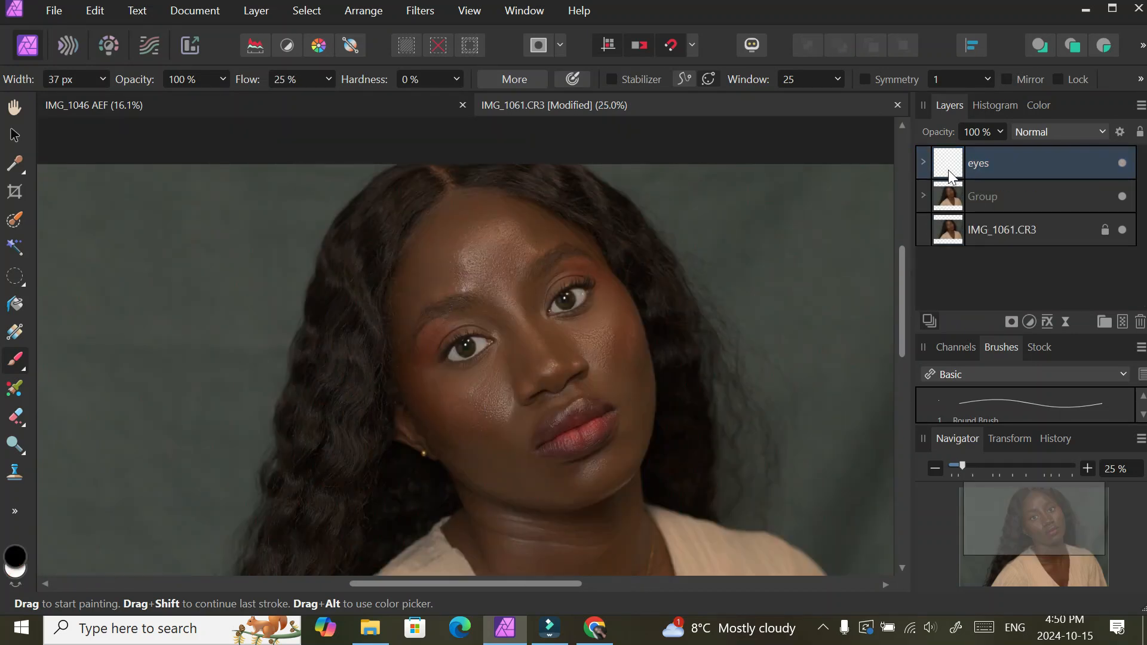
{"action": "left_click", "coordinate": [1121, 168]}
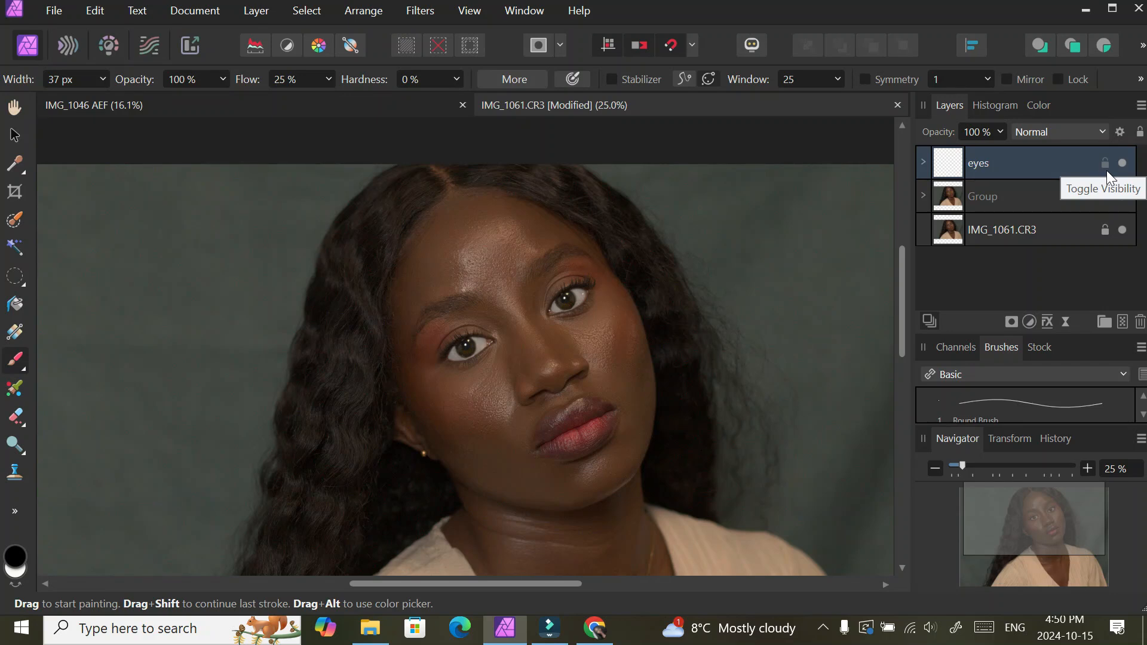
{"action": "key", "text": "ctrl+minus"}
{"action": "key", "text": "ctrl+minus"}
{"action": "left_click", "coordinate": [1122, 164]}
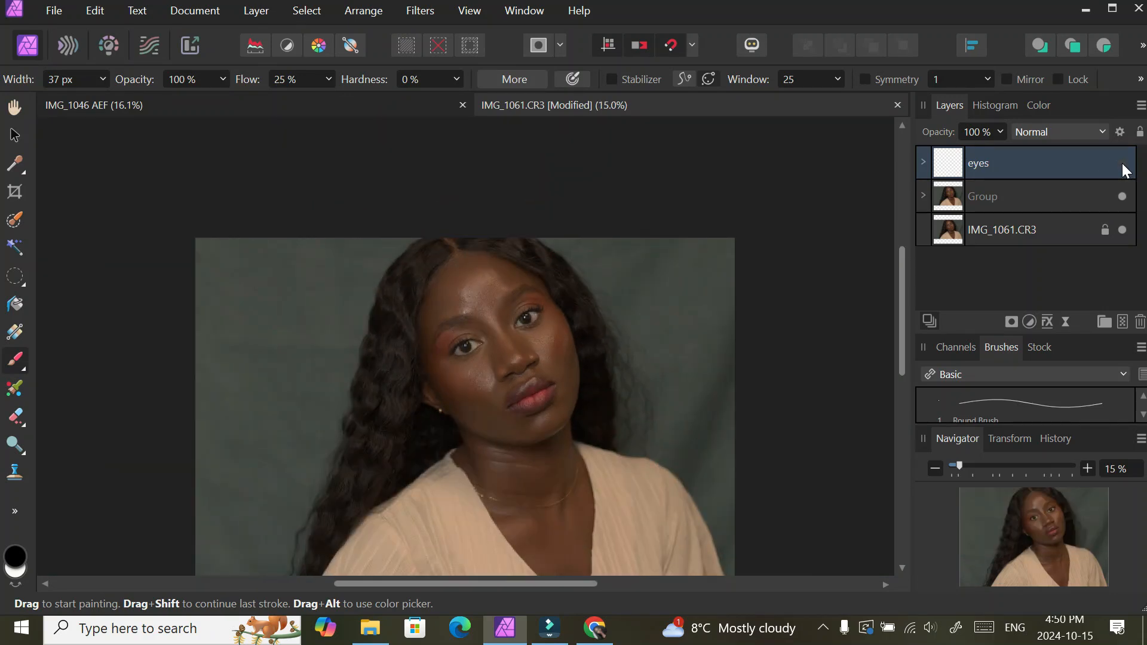
{"action": "left_click", "coordinate": [1123, 166]}
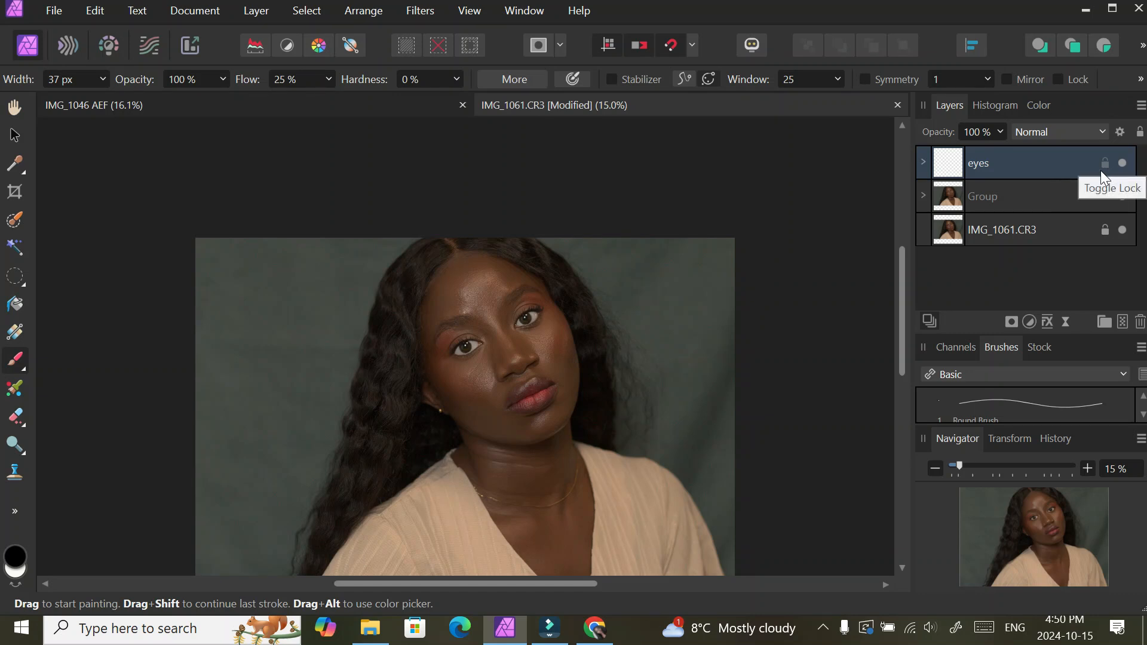
{"action": "scroll", "coordinate": [901, 274], "scroll_direction": "down", "scroll_amount": 1}
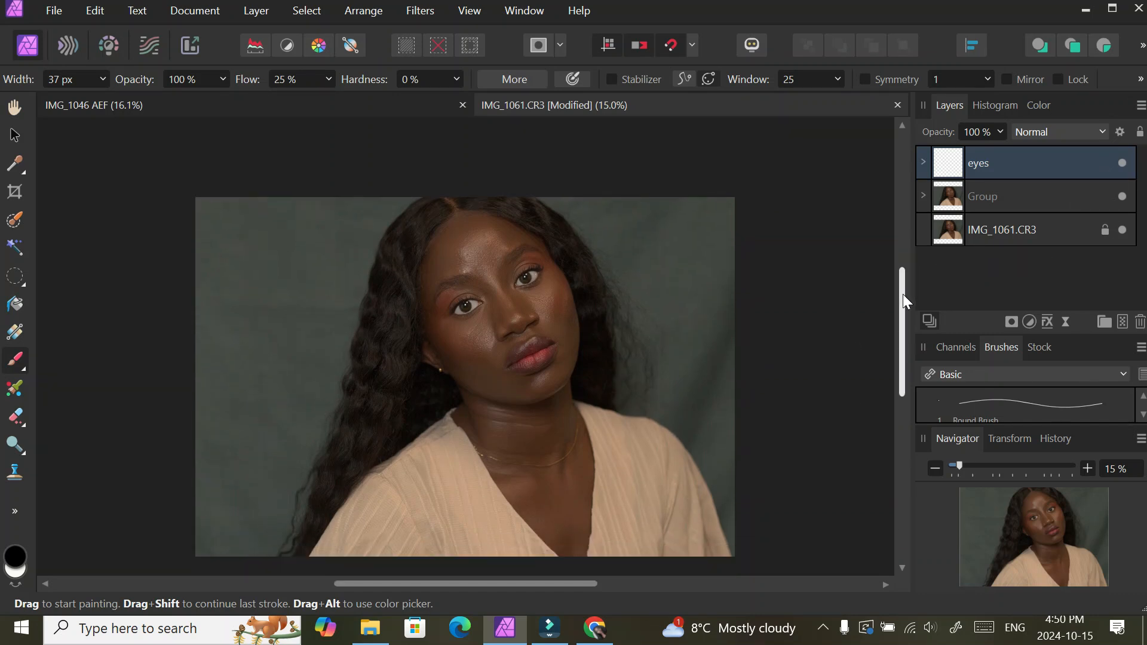